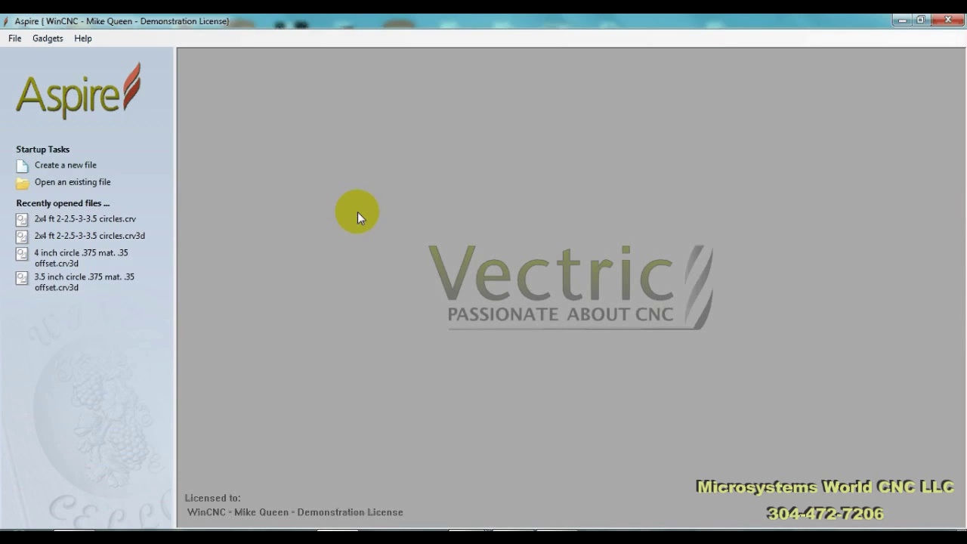
Create a new job 5.5 inches wide and 9.5 inches high, with a material thickness of .5 inches.
click(49, 170)
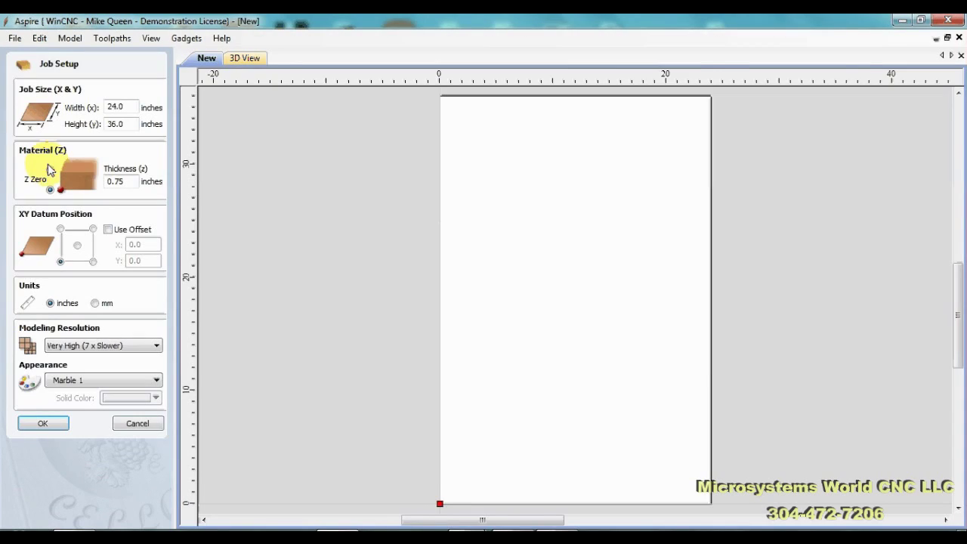
click(128, 105)
drag(127, 105, 98, 109)
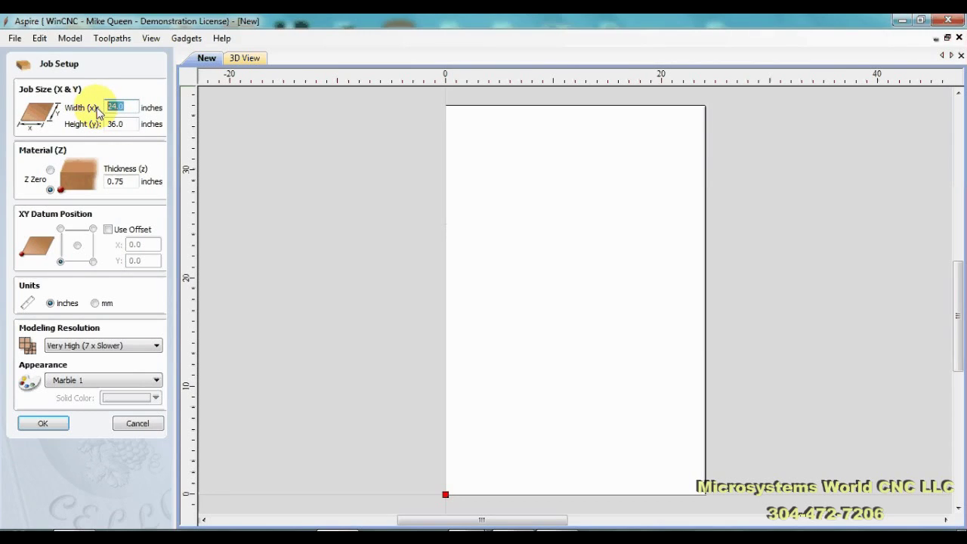
text(5.5)
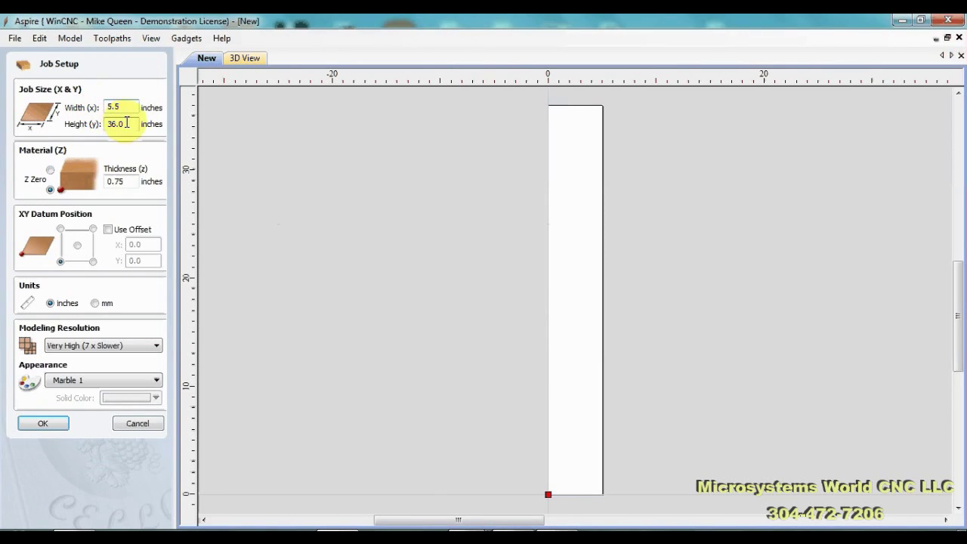
drag(128, 124, 89, 119)
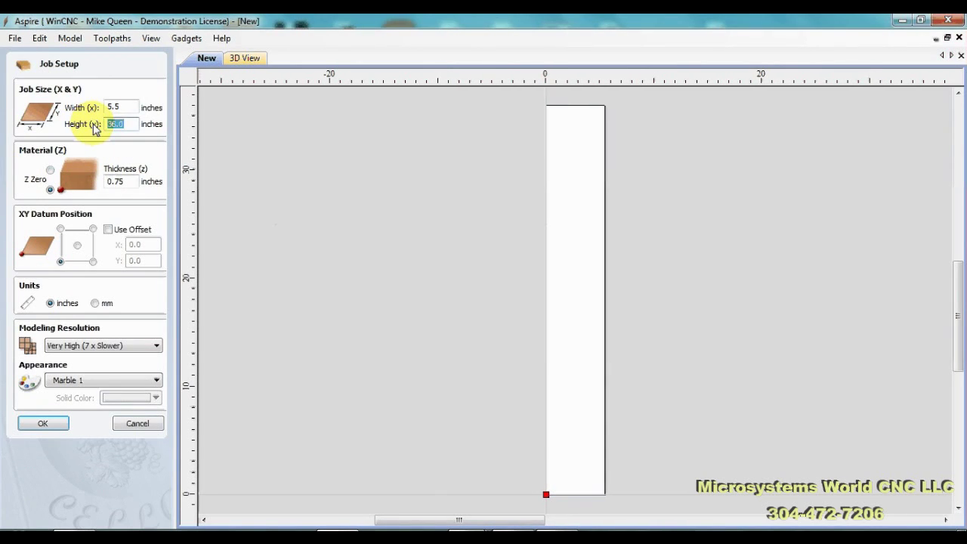
text(9.5)
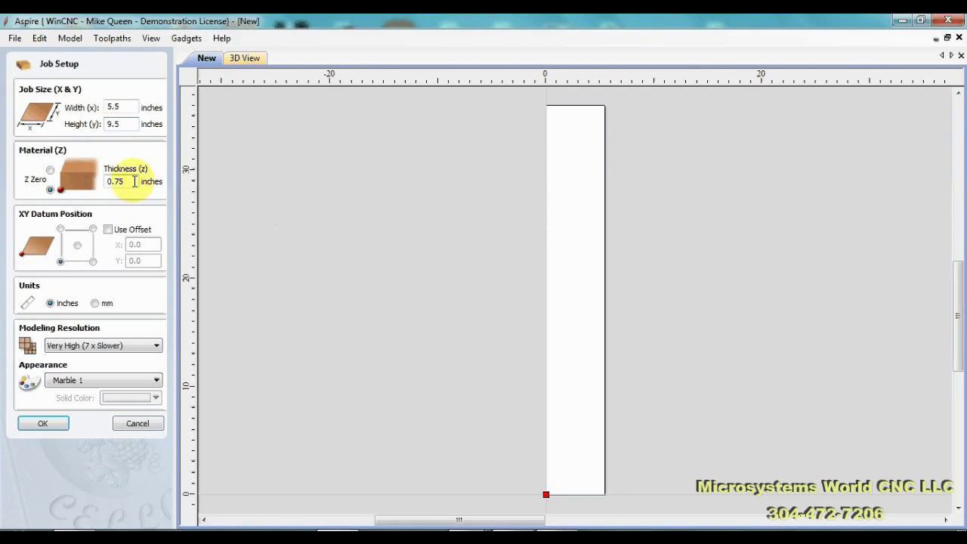
drag(125, 181, 112, 184)
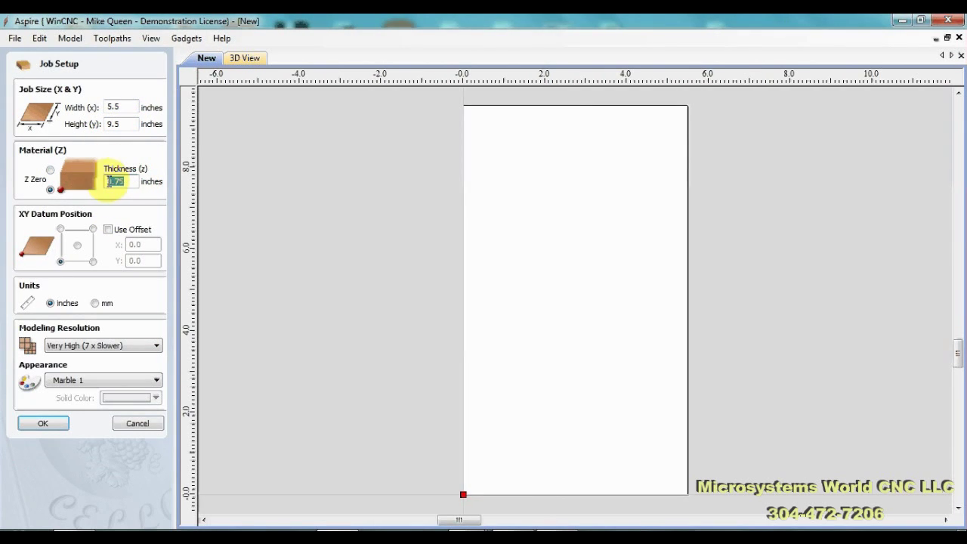
text(.5)
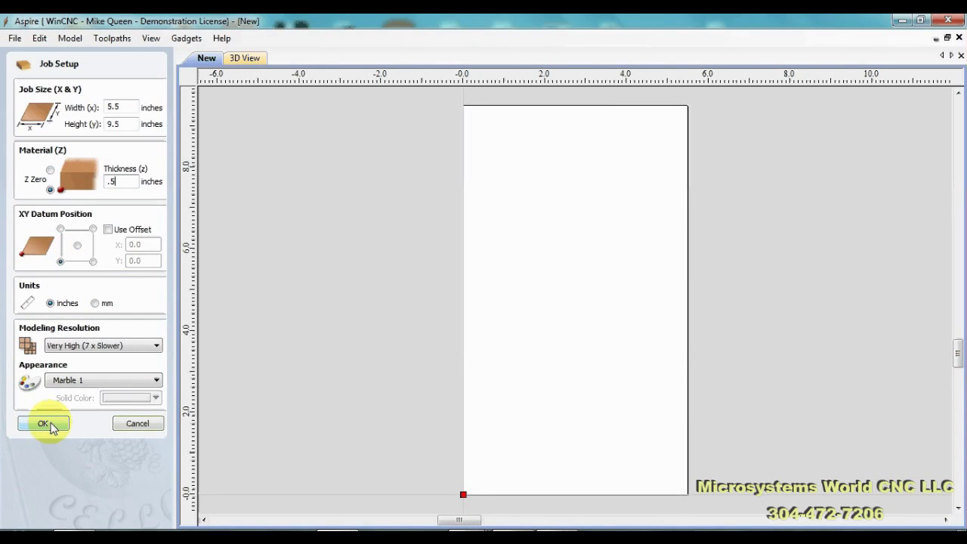
click(50, 427)
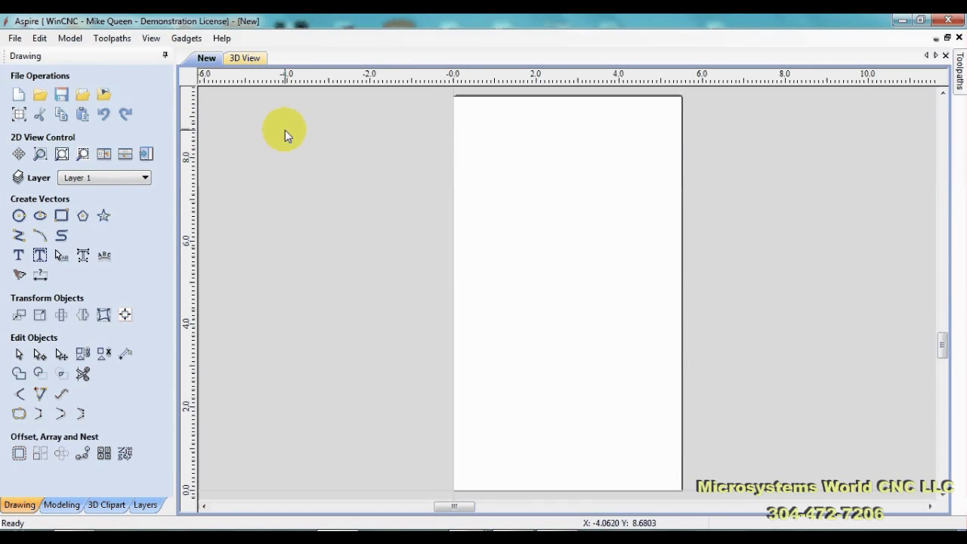
Import the vectors from Outline.dxf in the DXFOutlineScan folder.
click(15, 39)
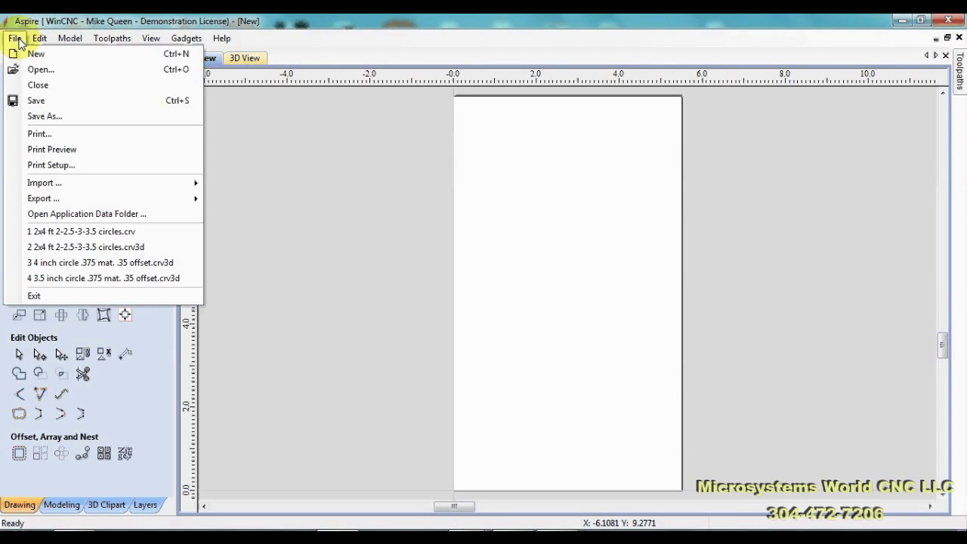
mouse_move(53, 183)
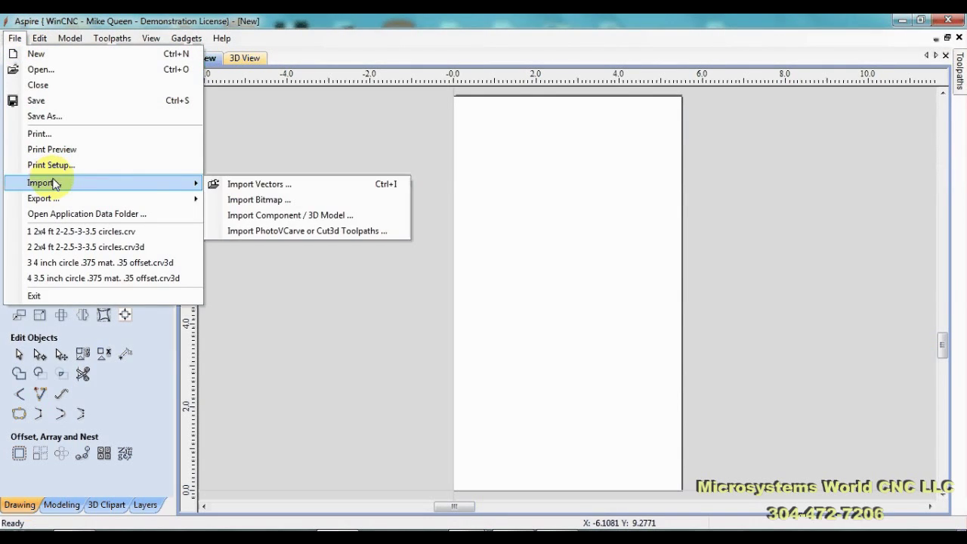
click(242, 184)
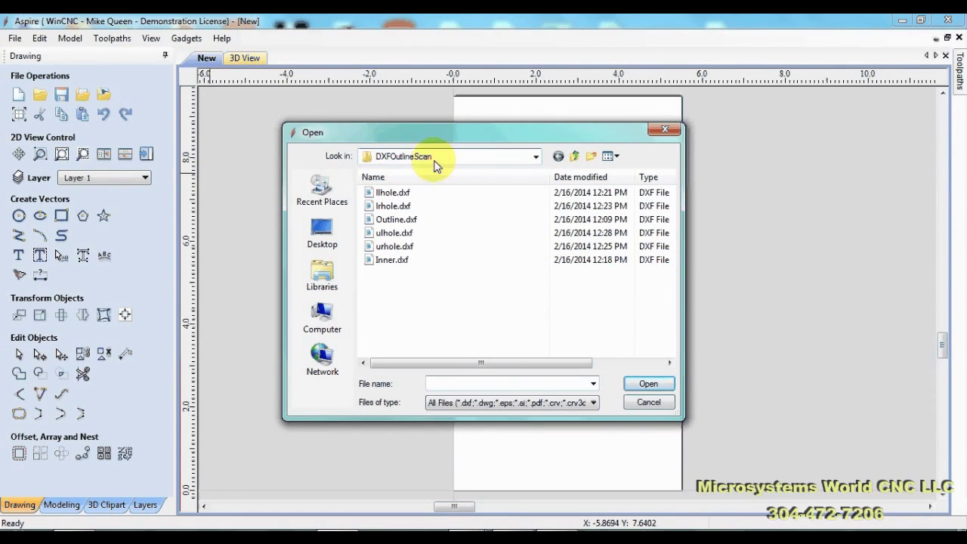
click(400, 219)
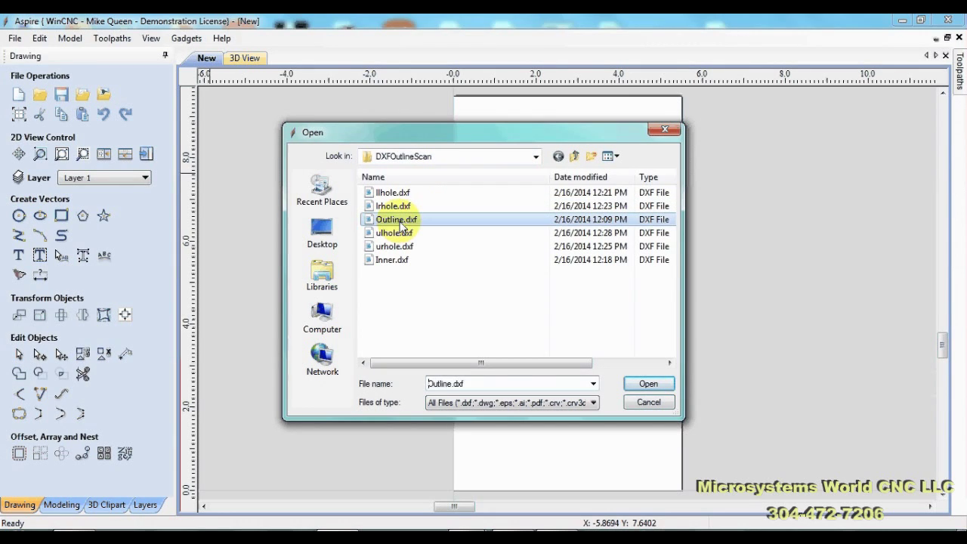
click(644, 383)
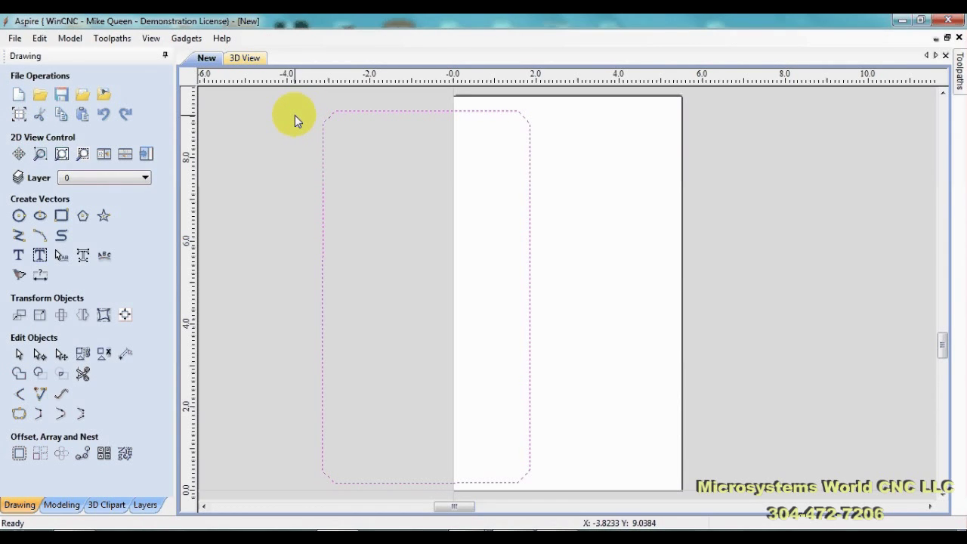
Import the inner cutout vectors from Inner.dxf.
key(ctrl+i)
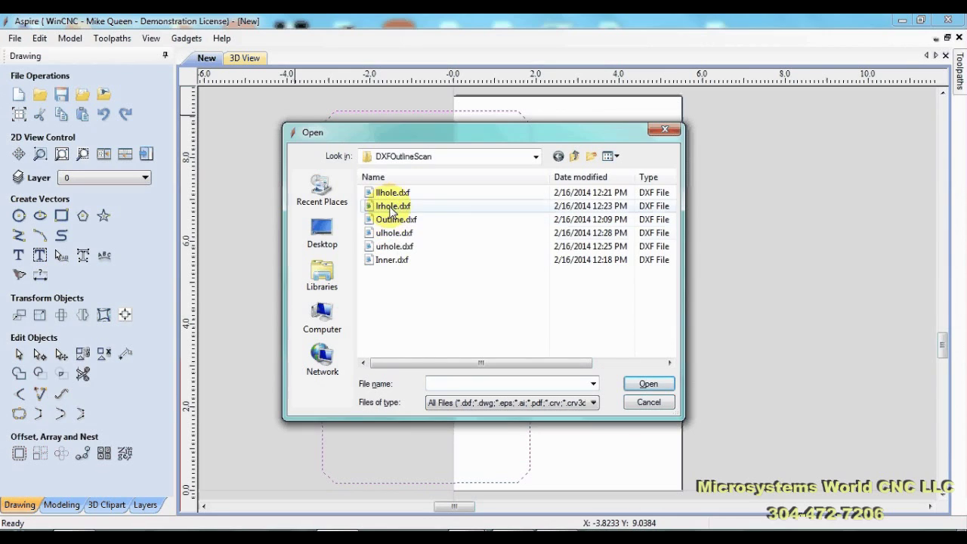
click(392, 260)
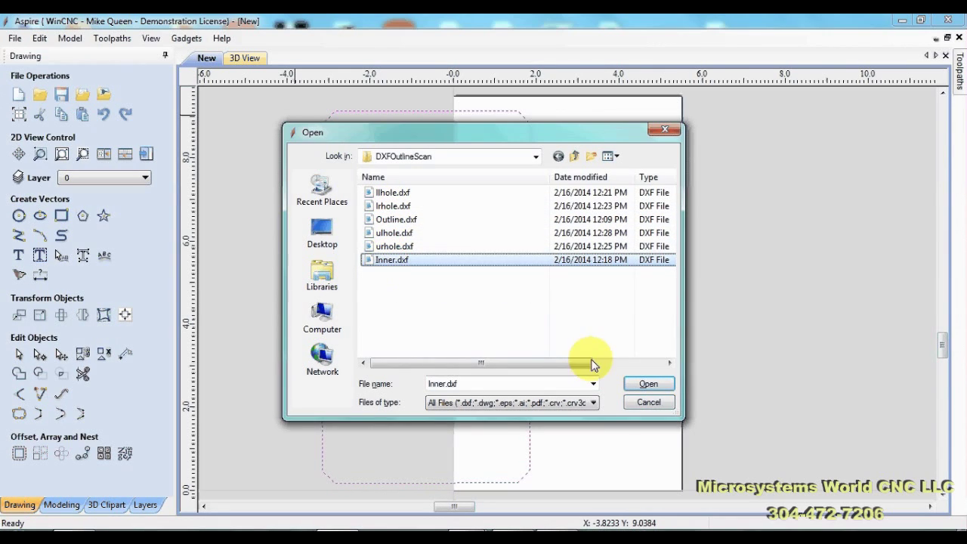
click(648, 384)
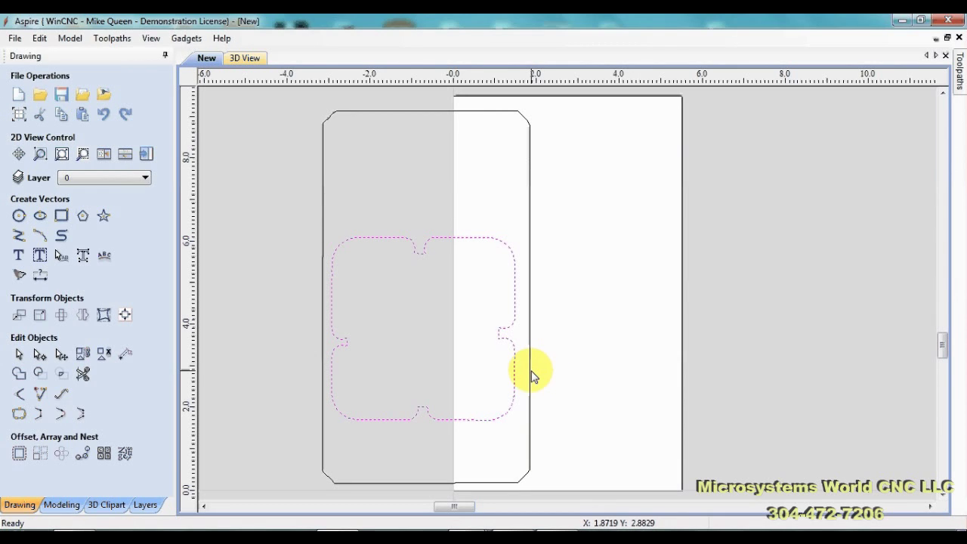
Import the two lower hole vectors from llhole.dxf and lrhole.dxf.
key(ctrl+i)
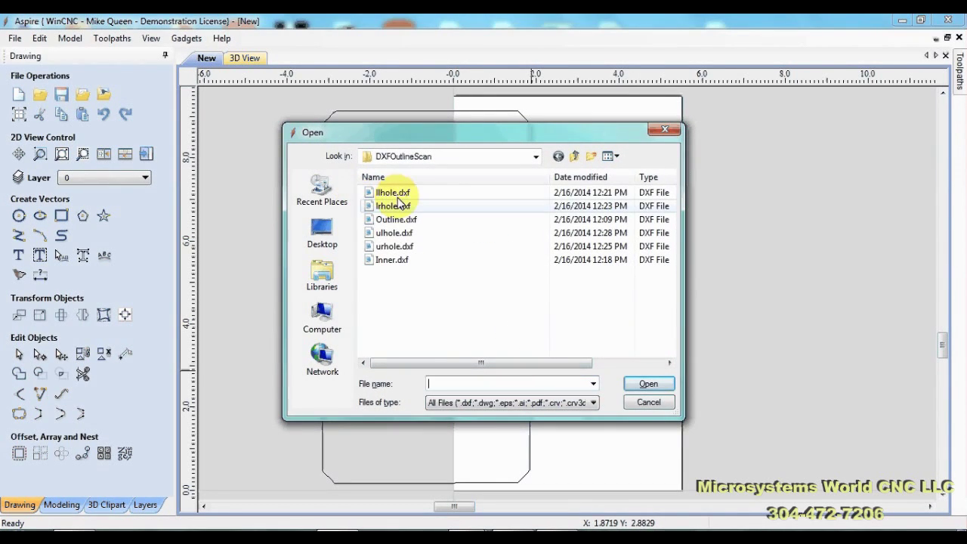
click(402, 195)
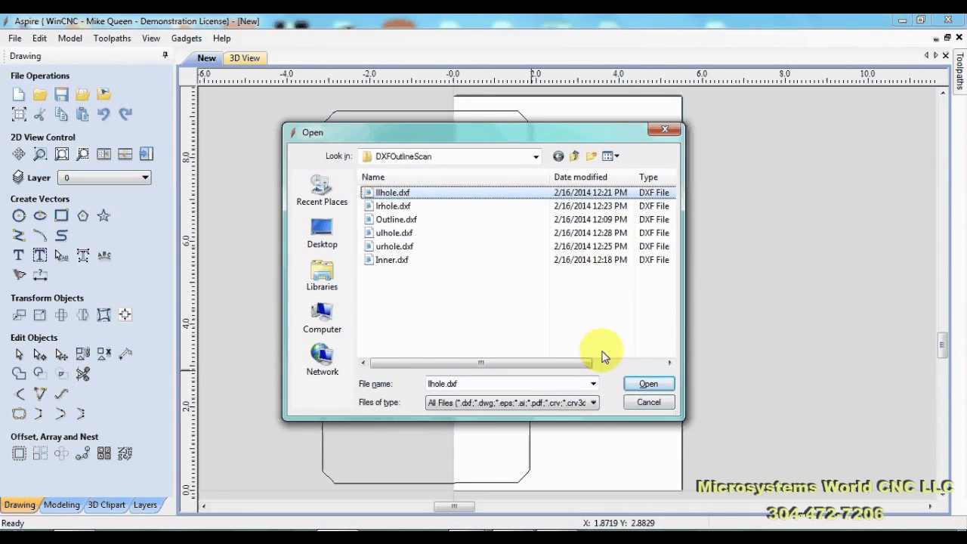
click(650, 386)
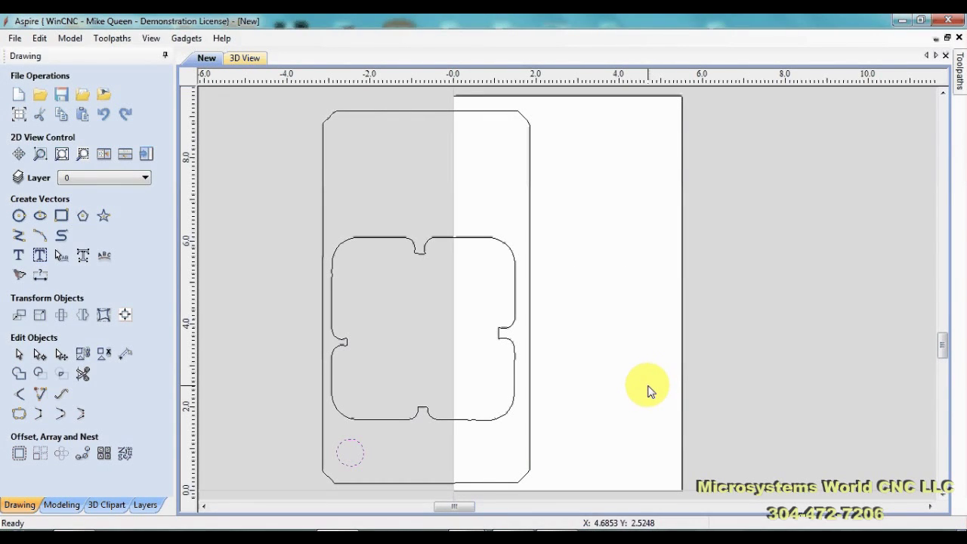
key(ctrl+i)
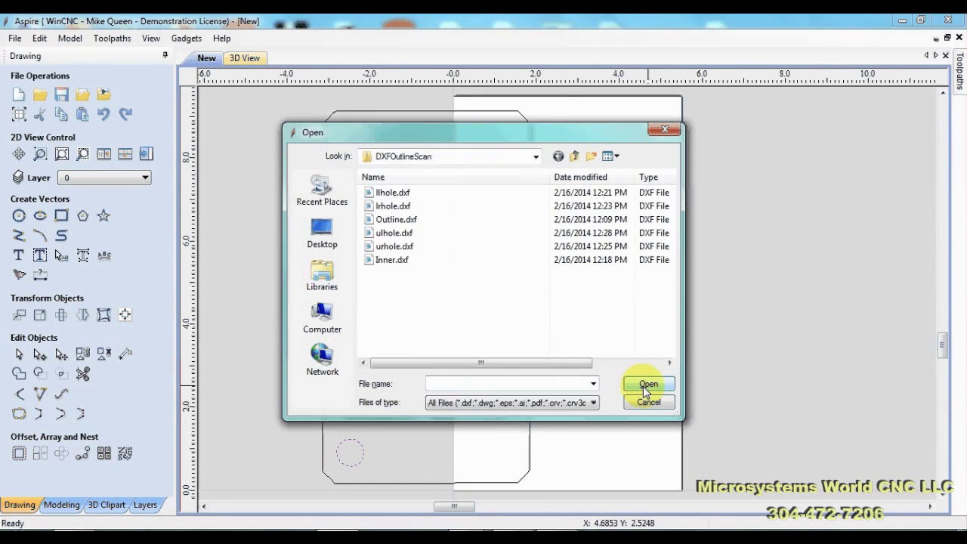
click(393, 207)
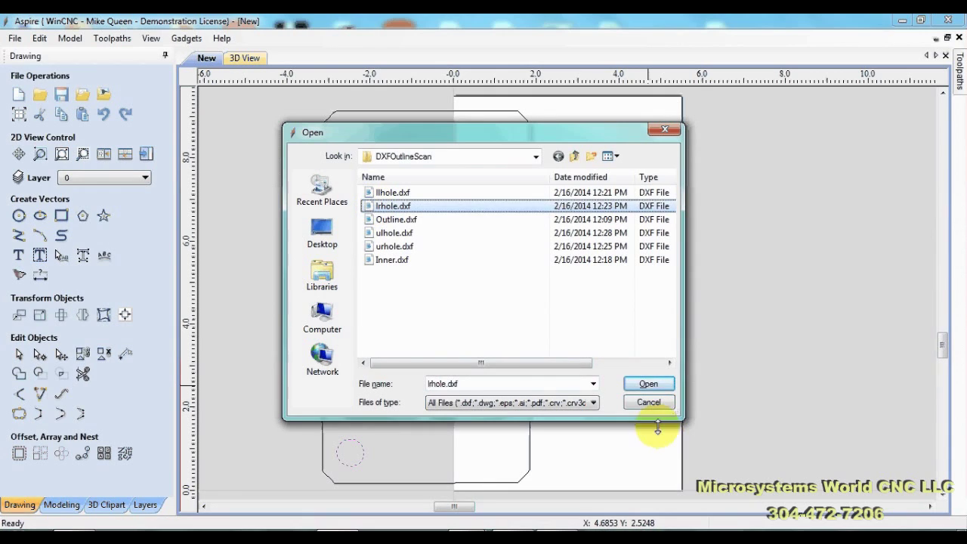
click(643, 384)
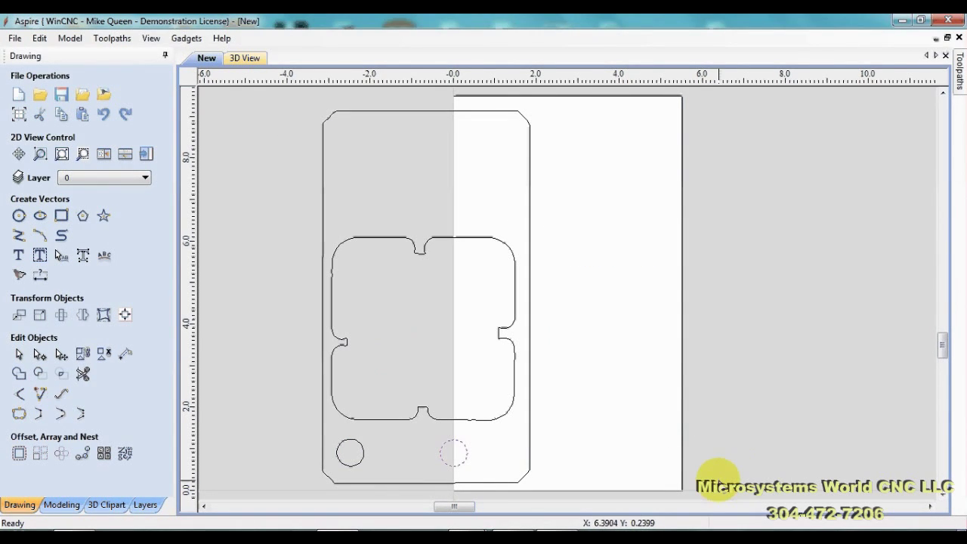
Import the two upper hole vectors from ulhole.dxf and urhole.dxf.
key(ctrl+i)
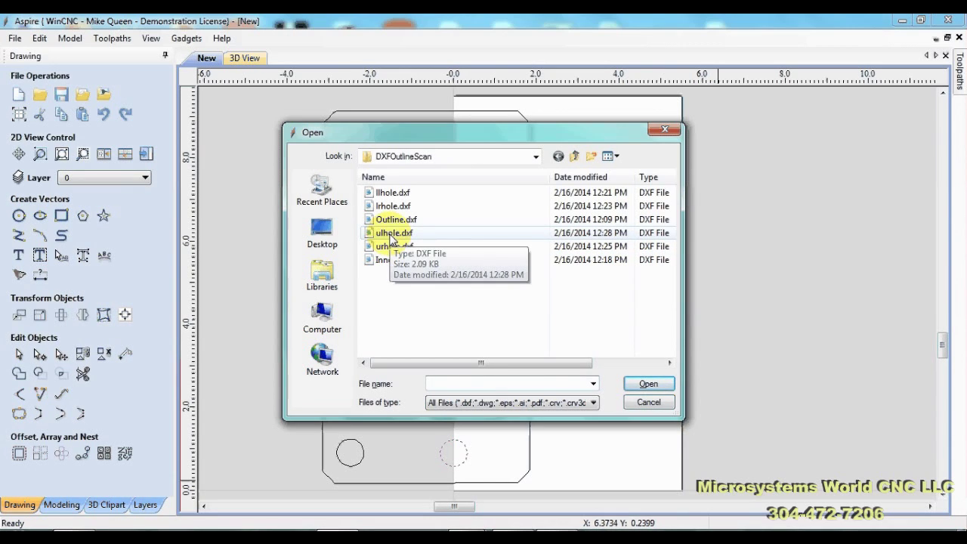
click(391, 232)
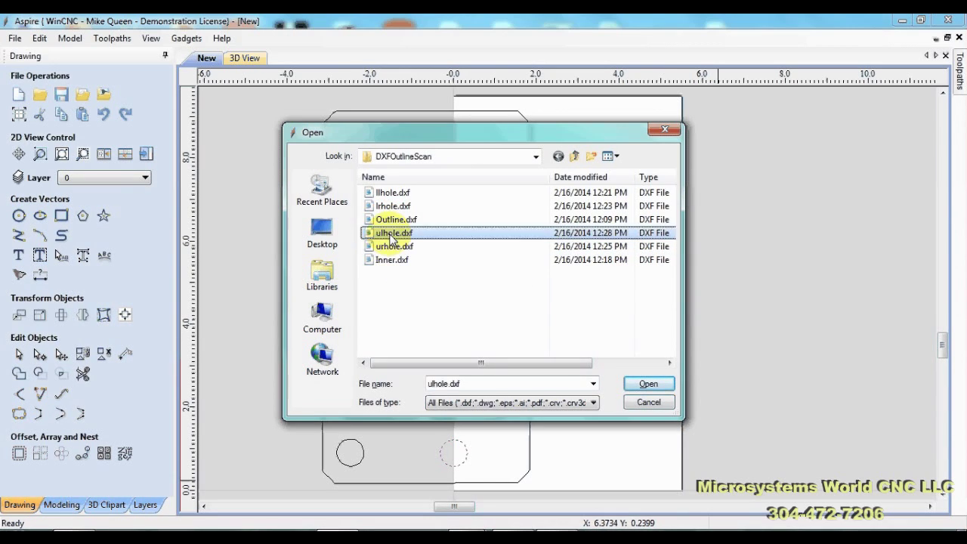
click(646, 387)
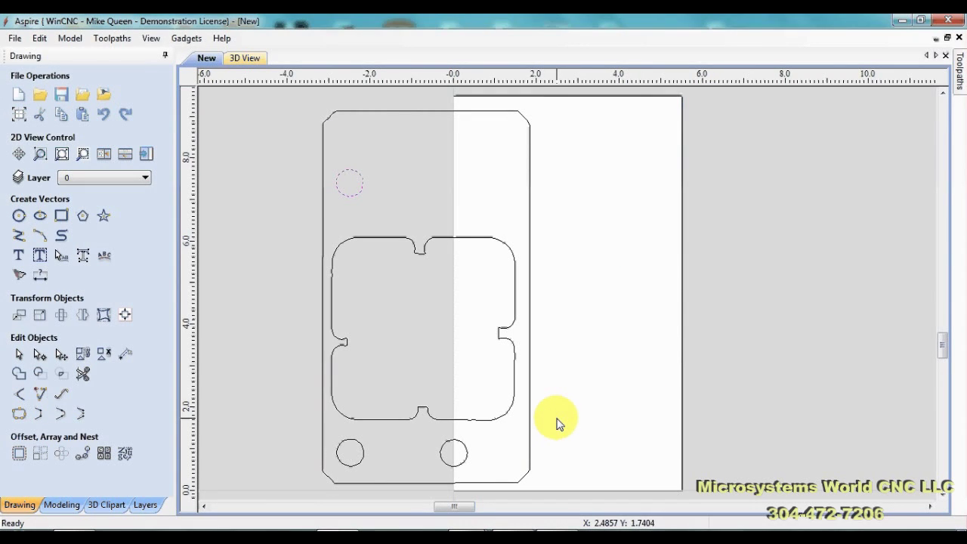
key(ctrl+i)
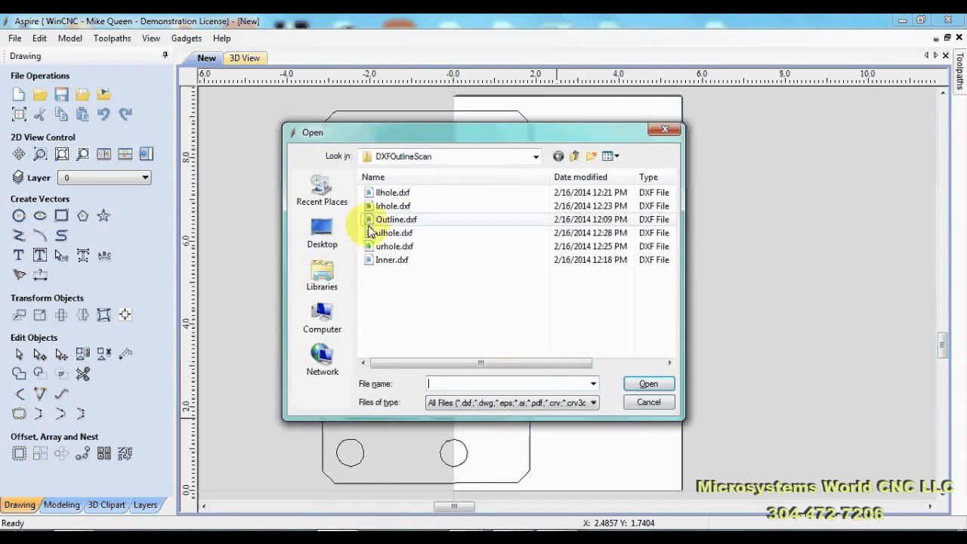
click(389, 247)
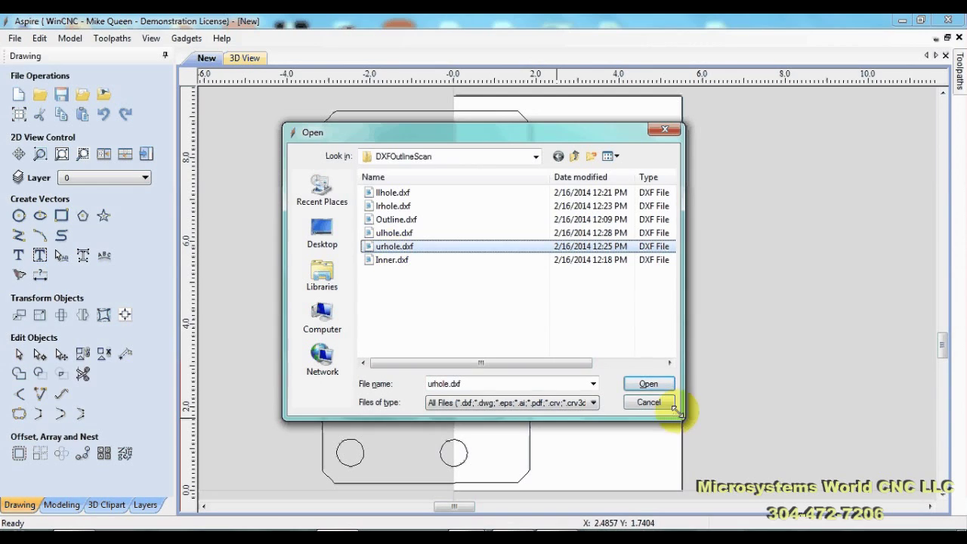
click(650, 385)
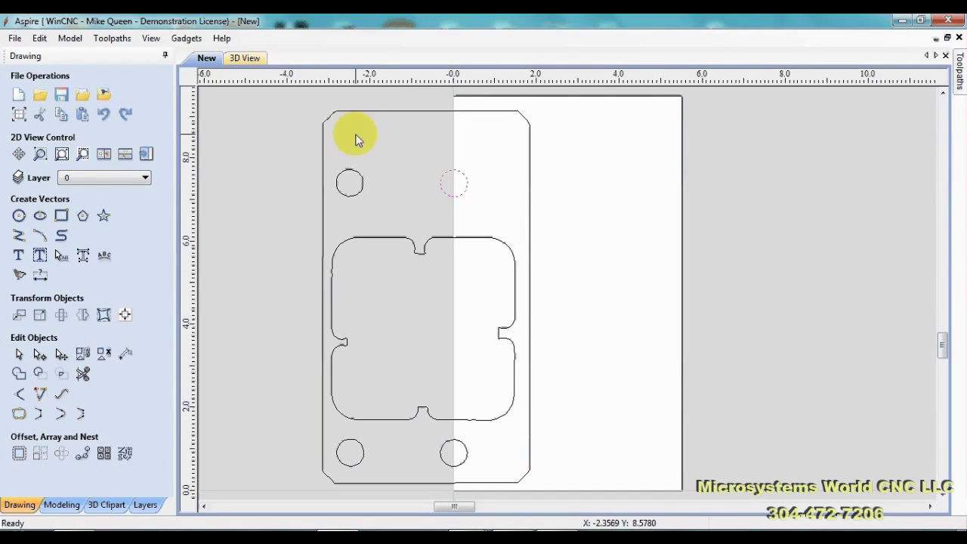
Center all the imported vectors together in the material, then clear the selection.
drag(290, 99, 550, 488)
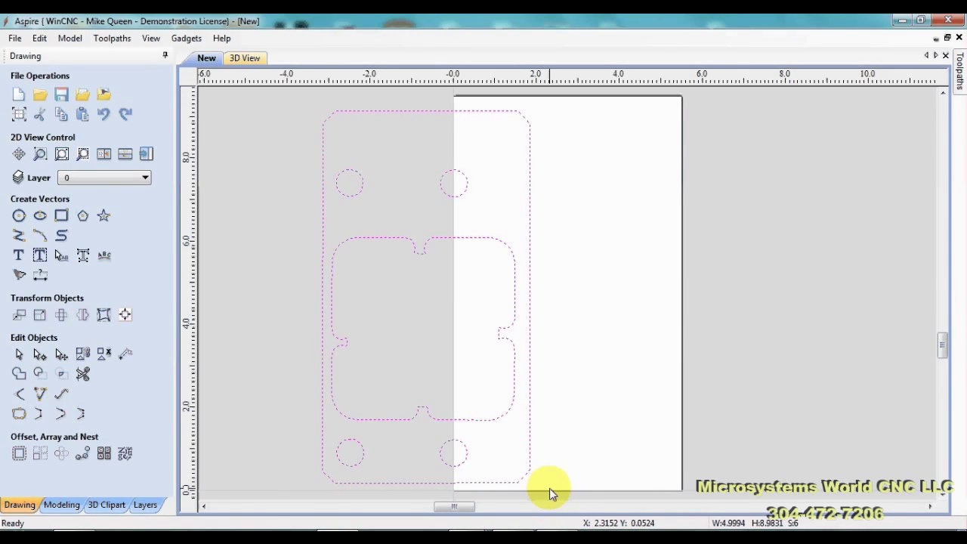
click(562, 454)
key(ctrl+a)
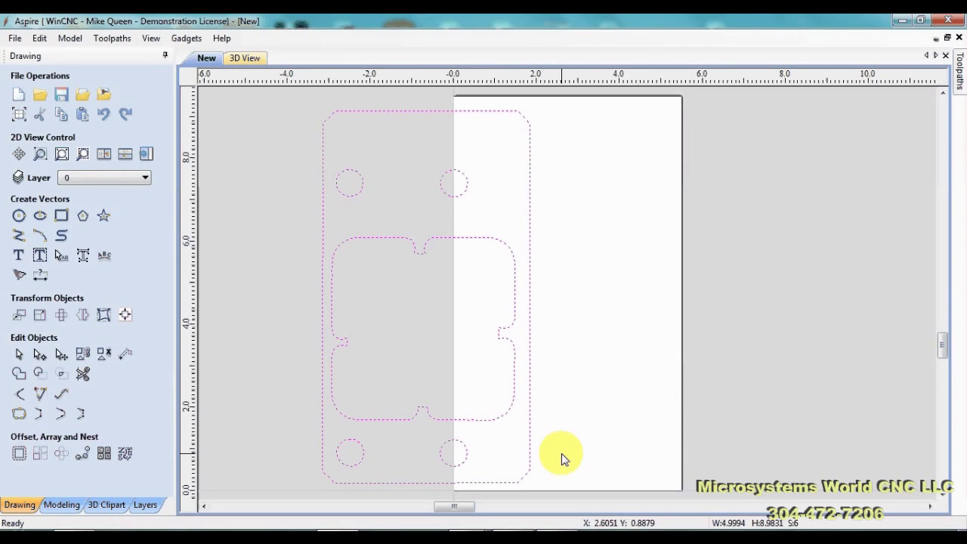
key(F9)
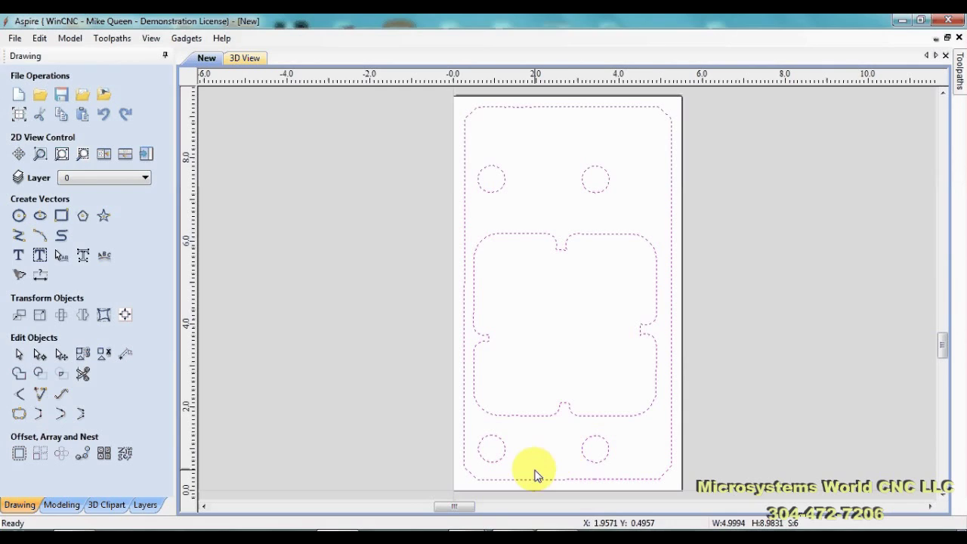
click(603, 490)
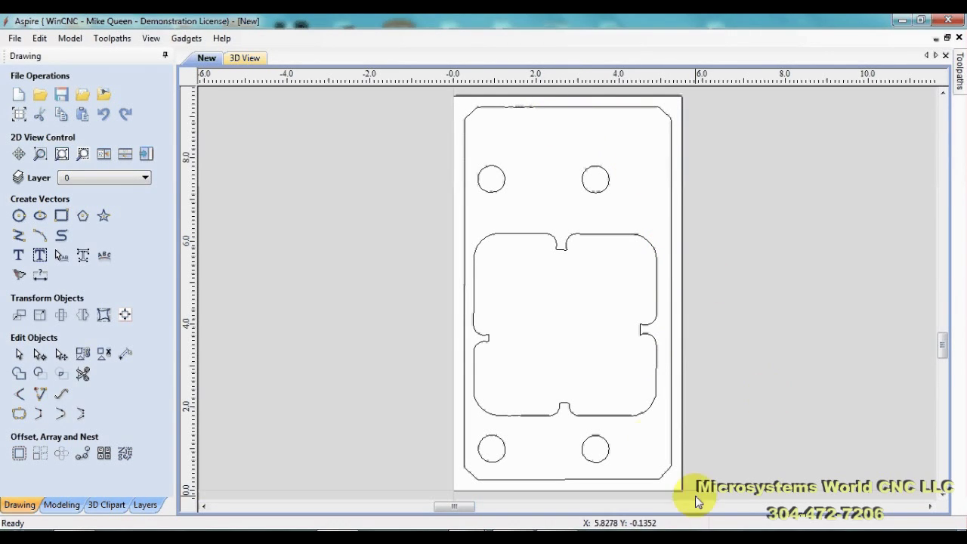
Fit straight lines to the plate's outer outline with the Fit Curves to Vectors tool.
click(661, 447)
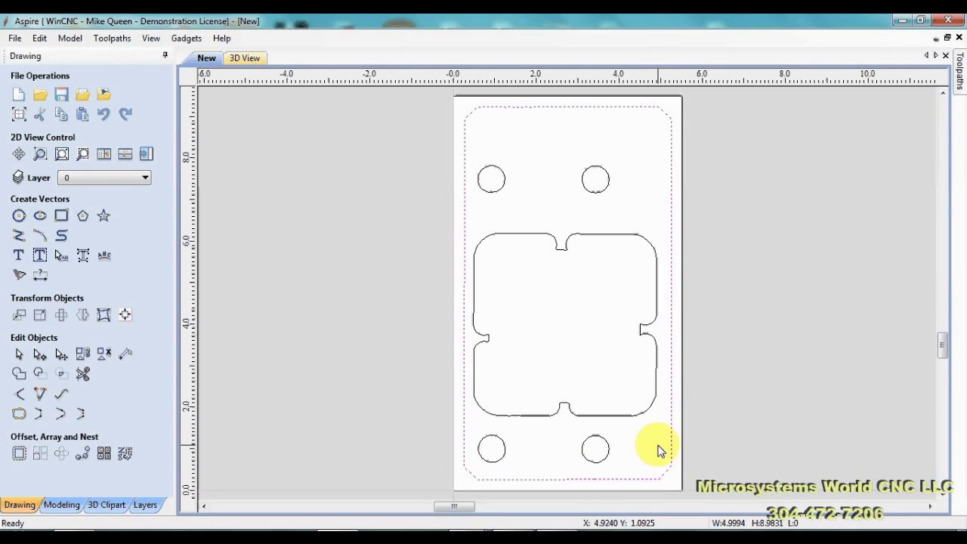
click(62, 395)
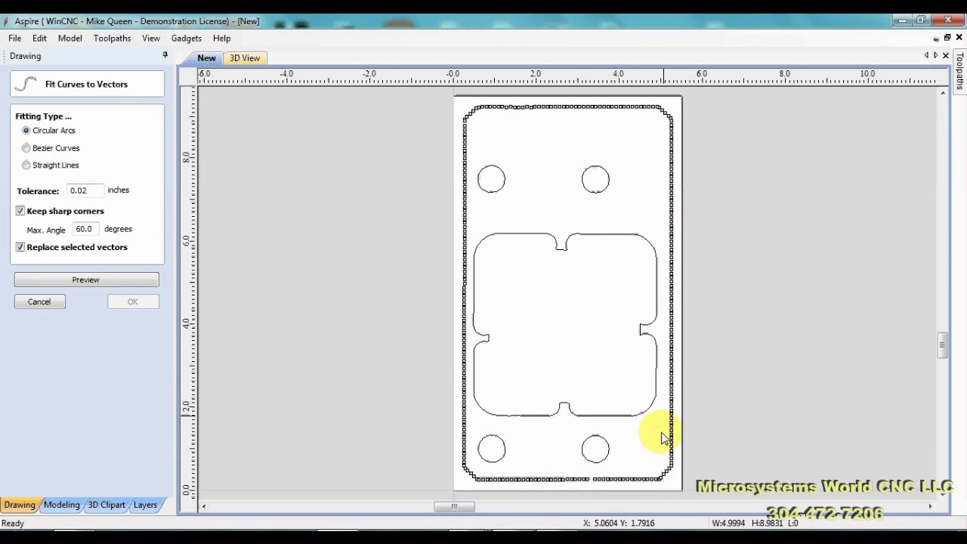
scroll(640, 488, up, 5)
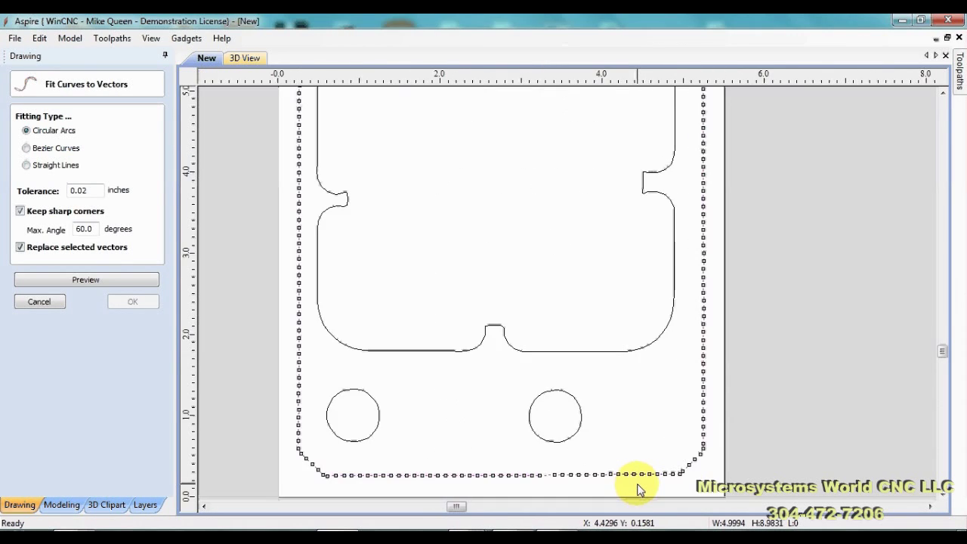
scroll(640, 488, up, 3)
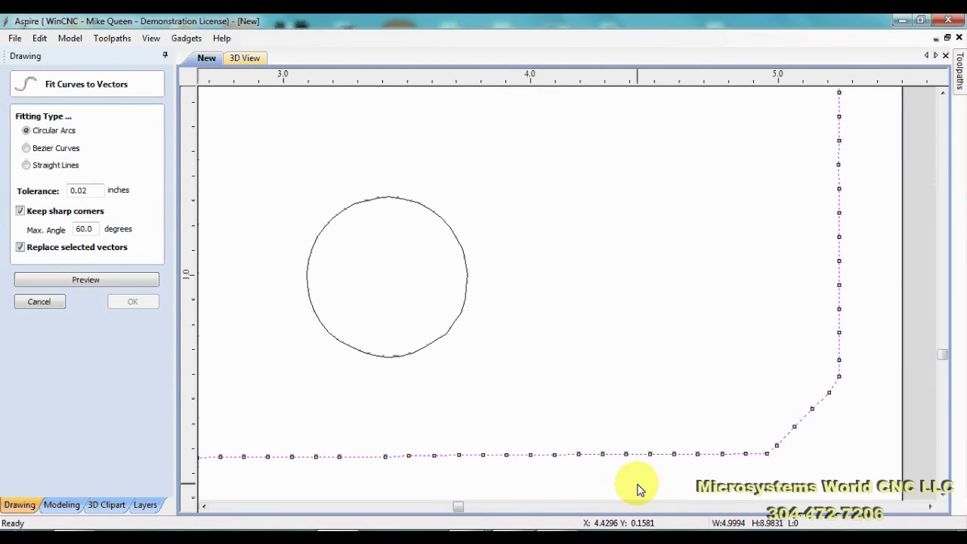
scroll(639, 488, down, 6)
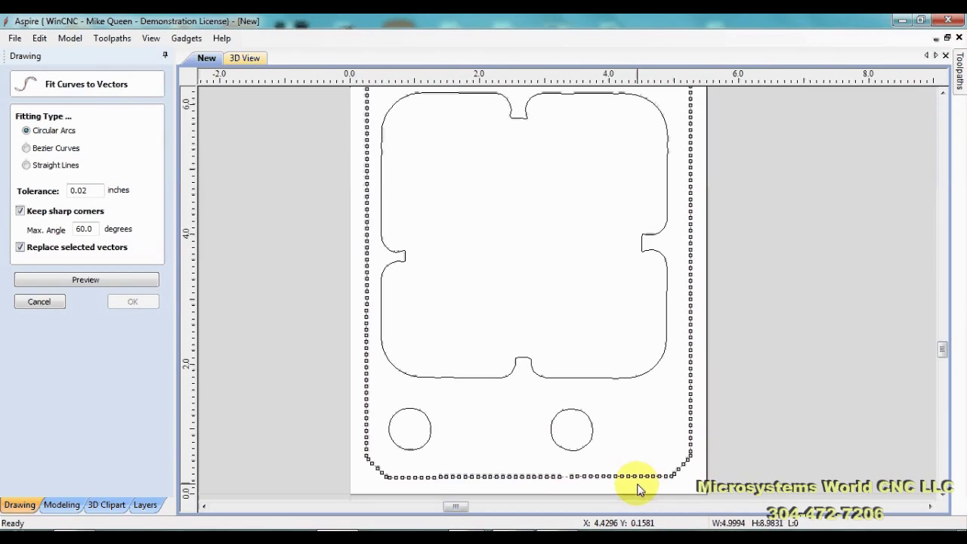
scroll(639, 488, down, 3)
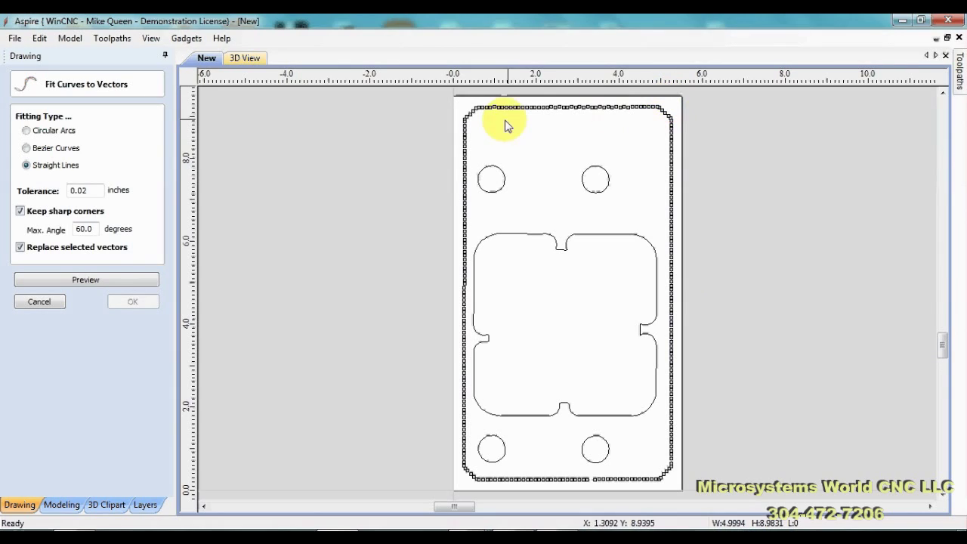
click(86, 280)
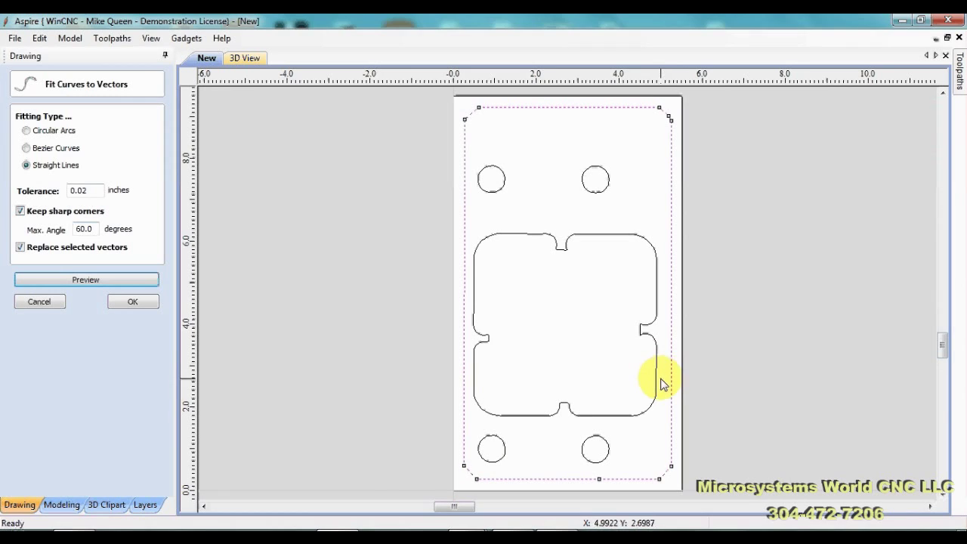
Fit circular arcs to the large inner cutout vector.
click(647, 401)
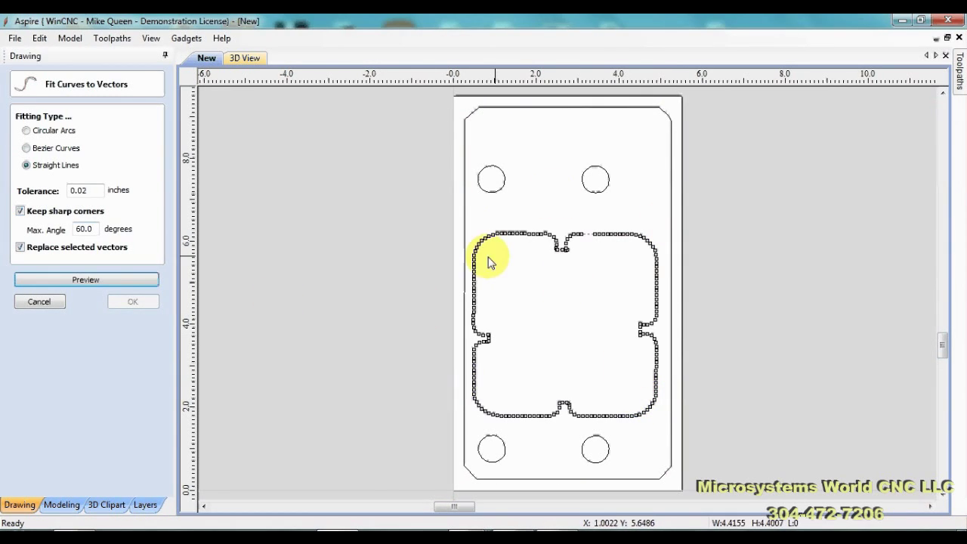
click(26, 131)
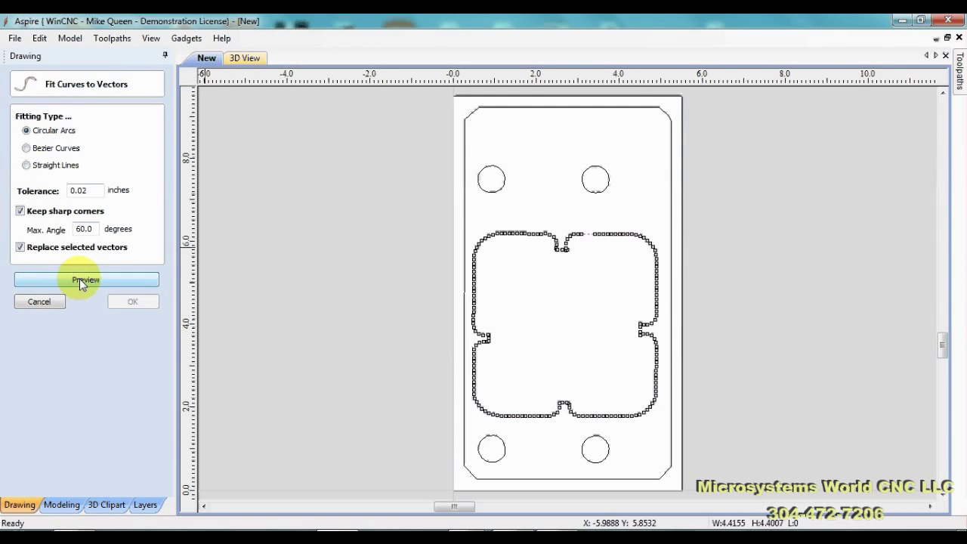
click(82, 281)
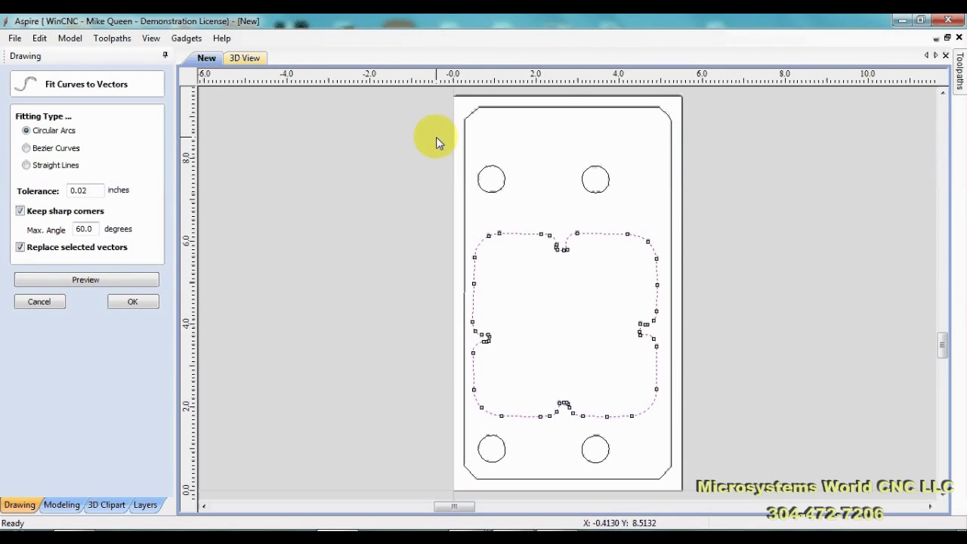
Fit circular arcs to the two upper hole vectors, one after the other, and deselect them.
click(493, 176)
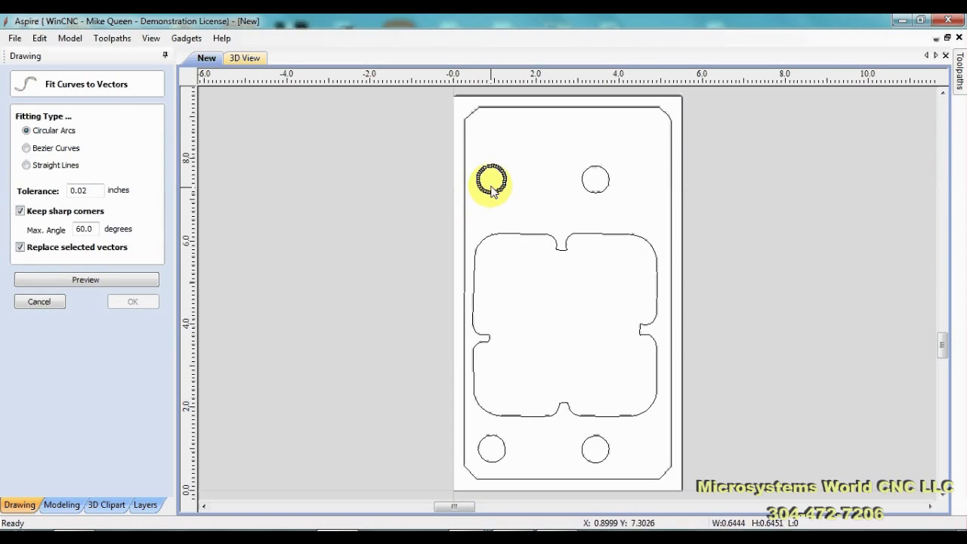
scroll(495, 198, up, 5)
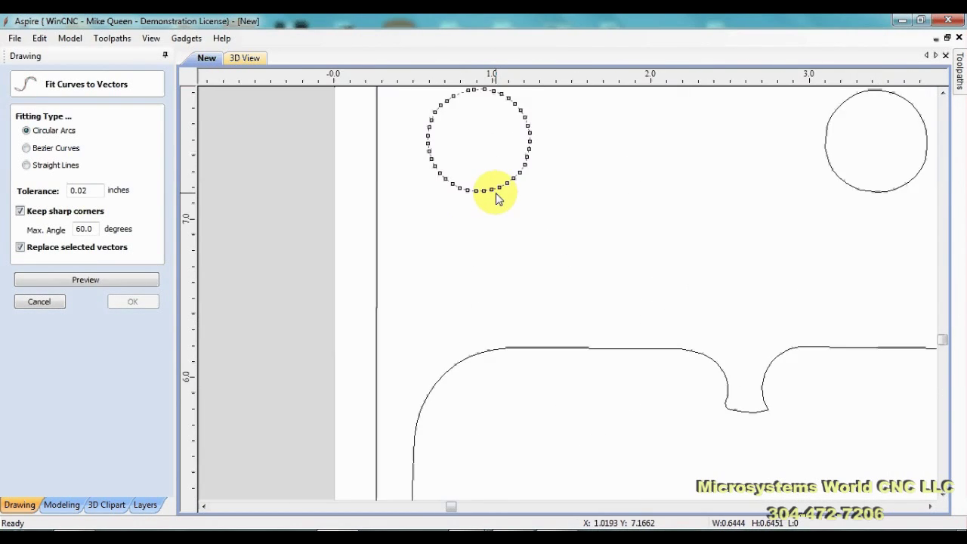
scroll(504, 180, down, 2)
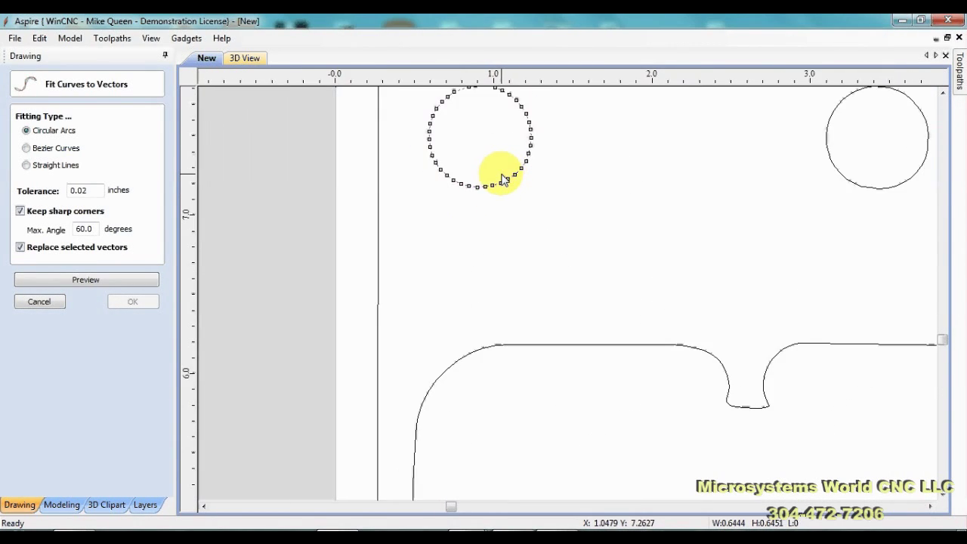
scroll(504, 180, down, 1)
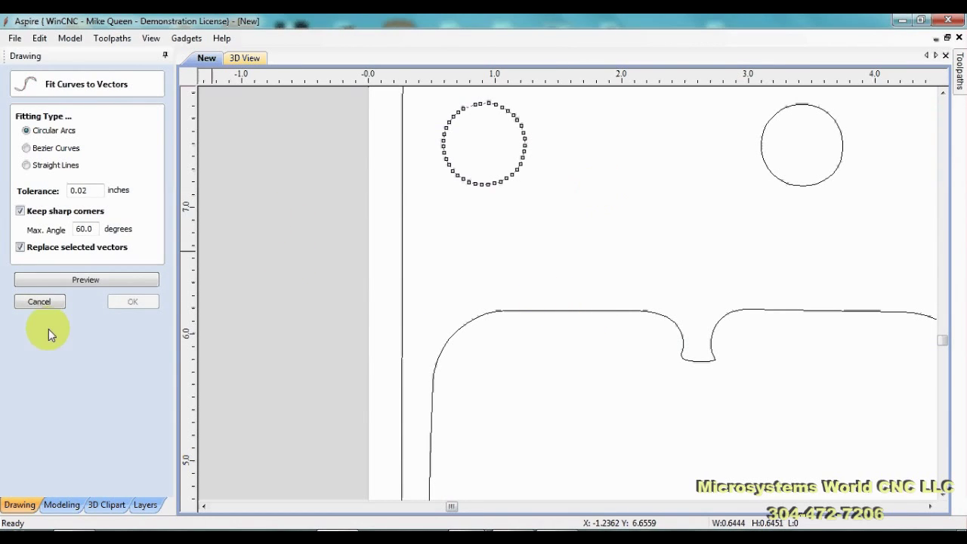
click(115, 279)
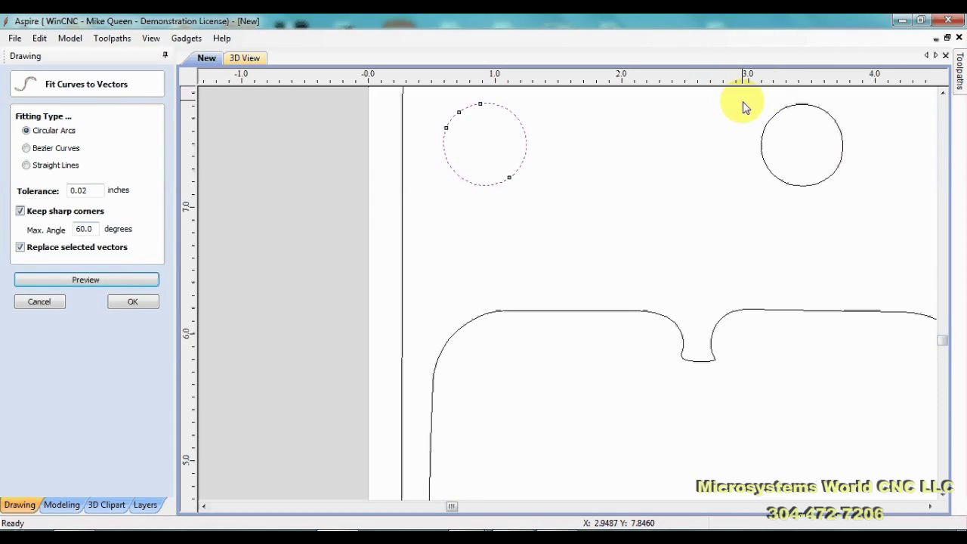
drag(761, 94, 848, 197)
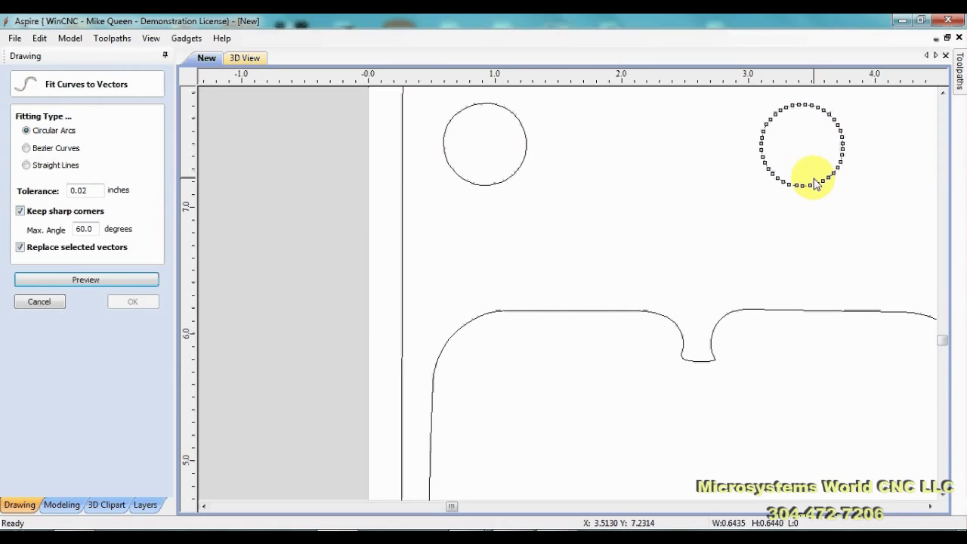
click(85, 281)
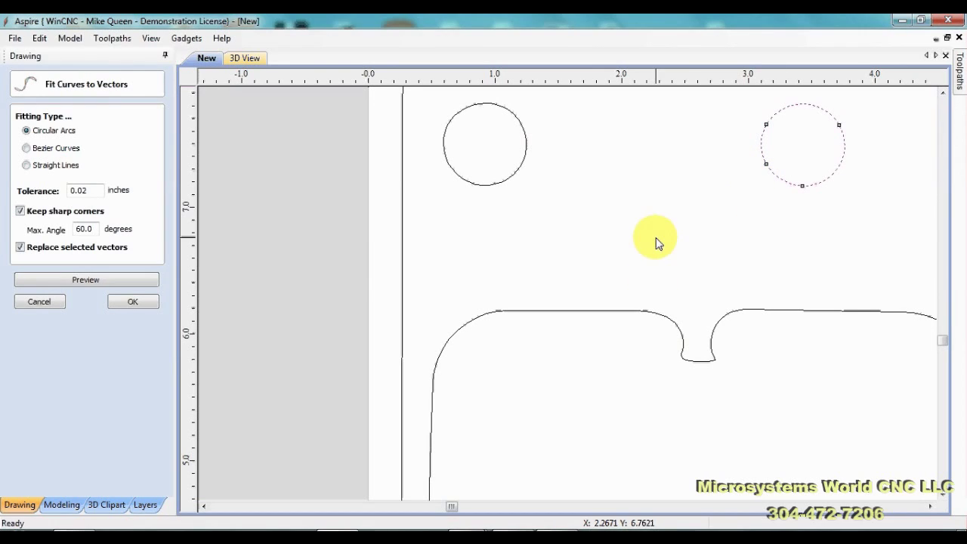
click(551, 265)
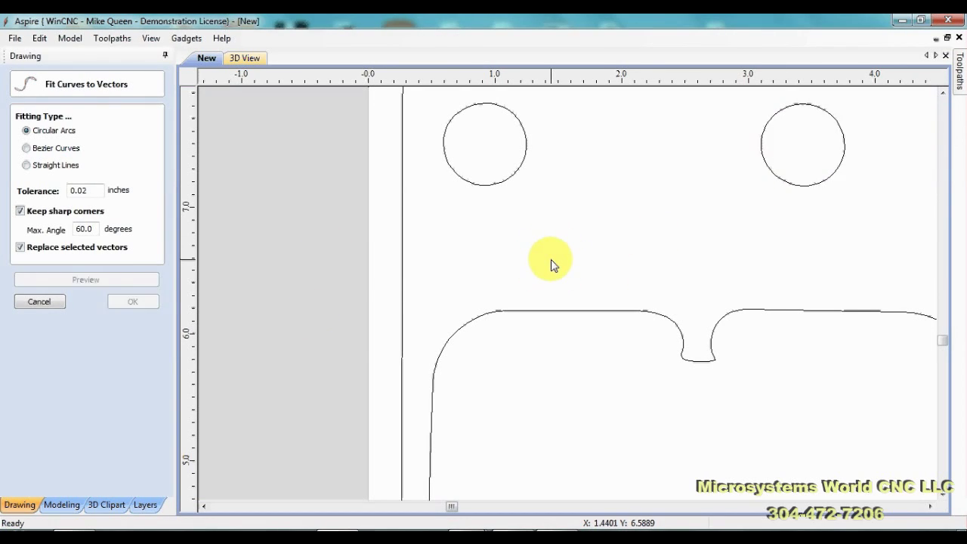
Fit circular arcs to each of the two lower hole vectors and finish the curve fitting.
scroll(551, 265, down, 3)
scroll(552, 141, down, 2)
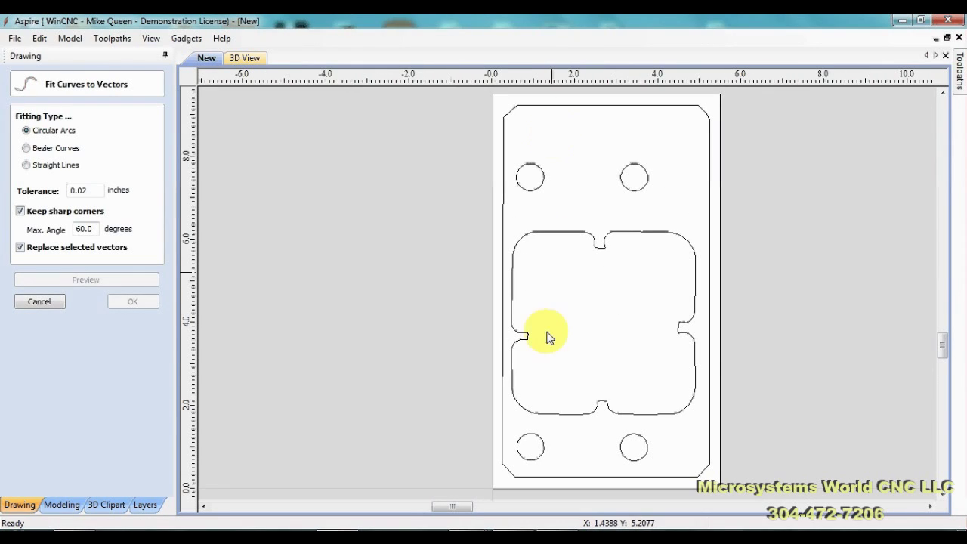
scroll(552, 463, up, 2)
scroll(553, 462, up, 2)
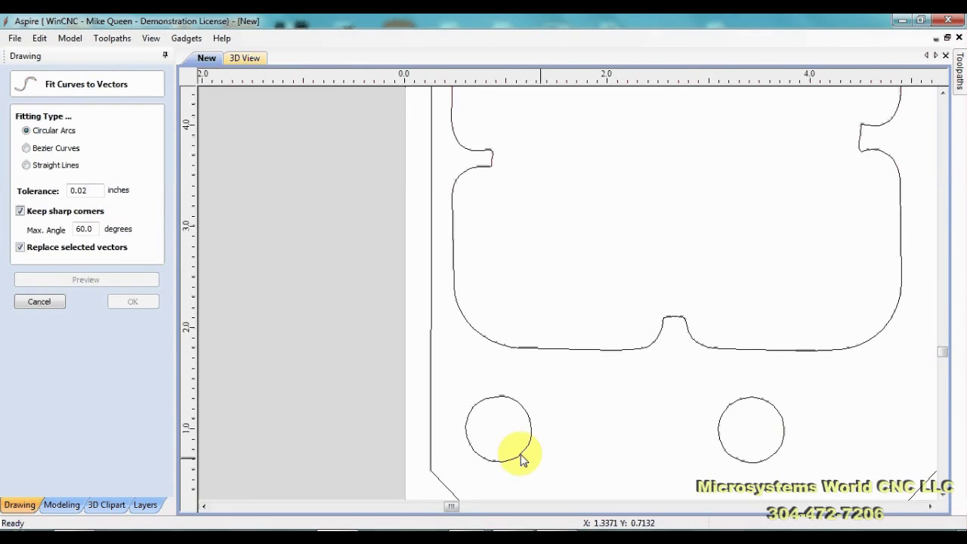
drag(453, 379, 542, 478)
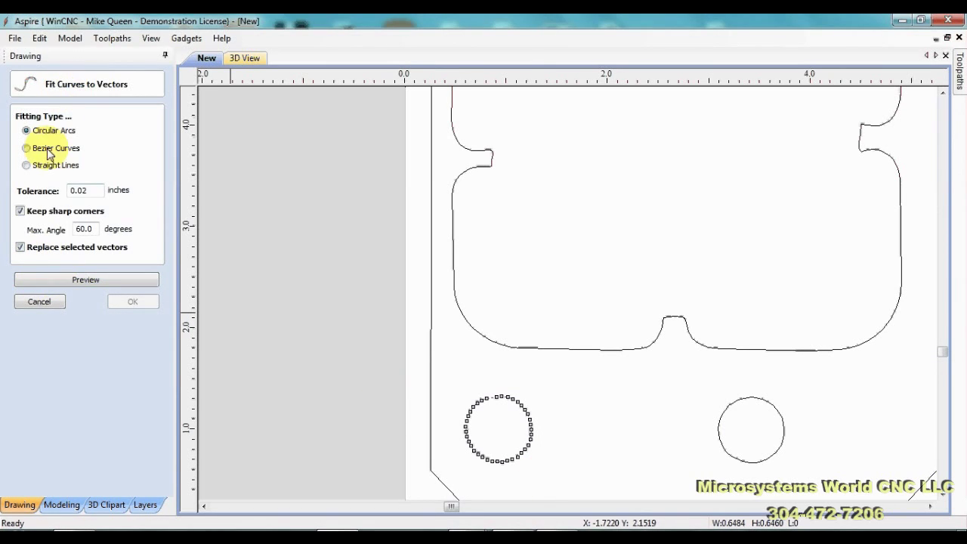
click(64, 277)
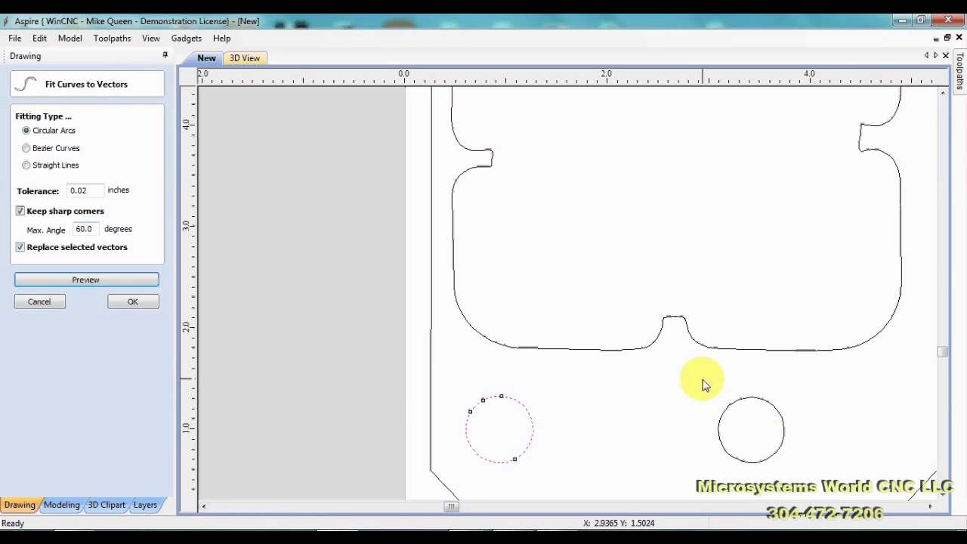
drag(703, 379, 798, 470)
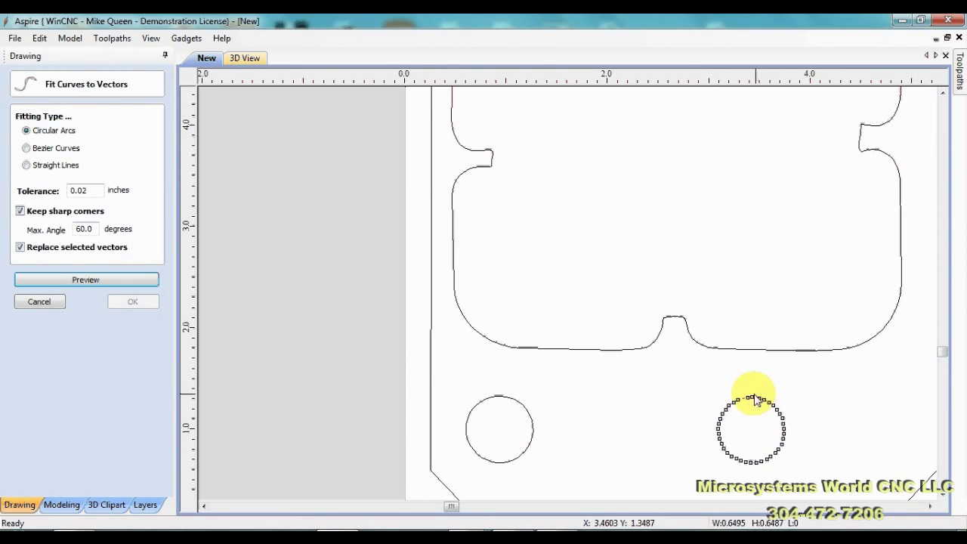
click(85, 281)
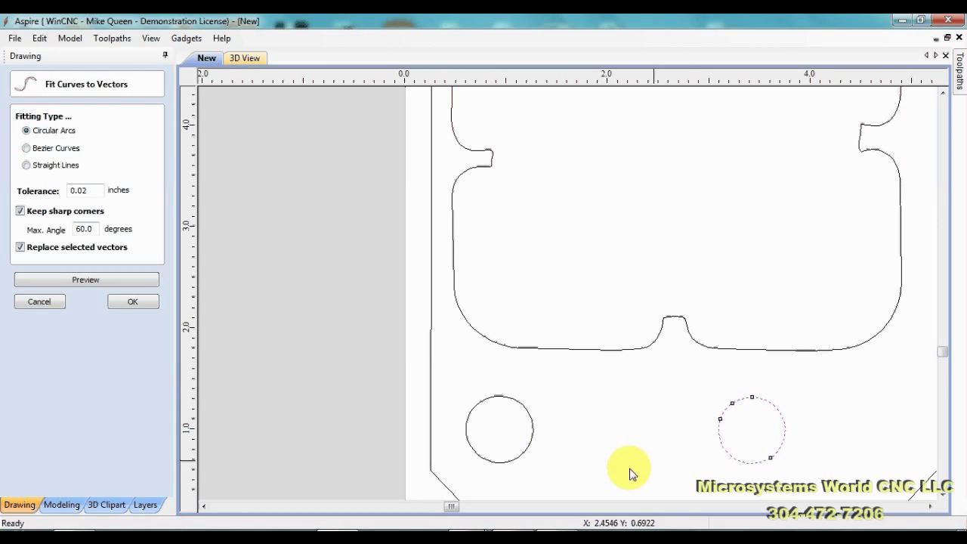
click(125, 302)
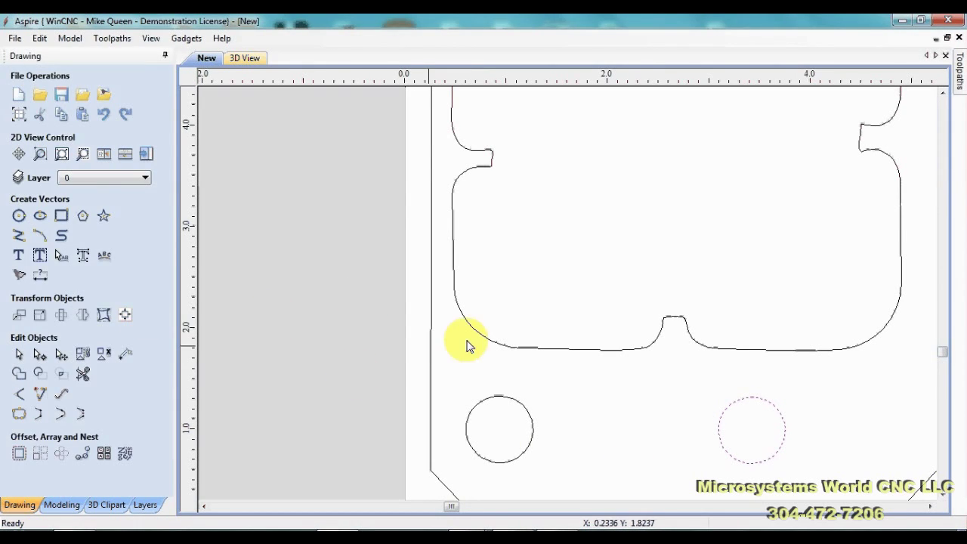
Add a vertical dimension for the plate's overall height between its upper and lower edges, placed to the left of the plate.
scroll(703, 440, down, 1)
scroll(703, 440, down, 1)
scroll(703, 434, down, 3)
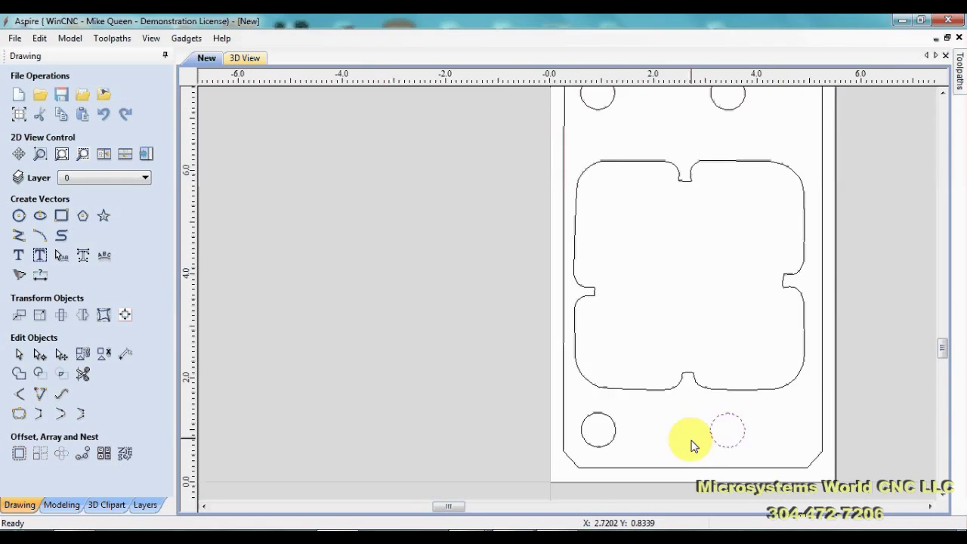
scroll(691, 447, up, 1)
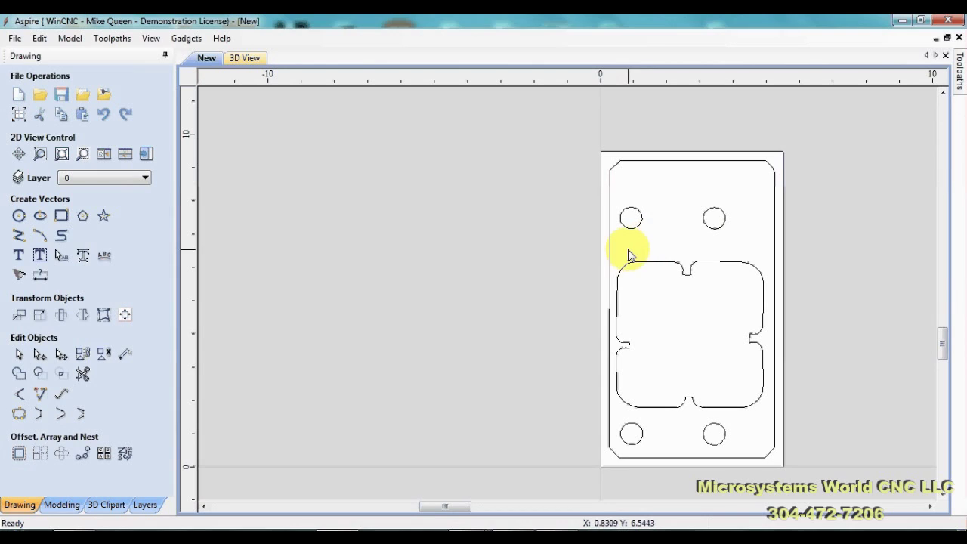
click(40, 275)
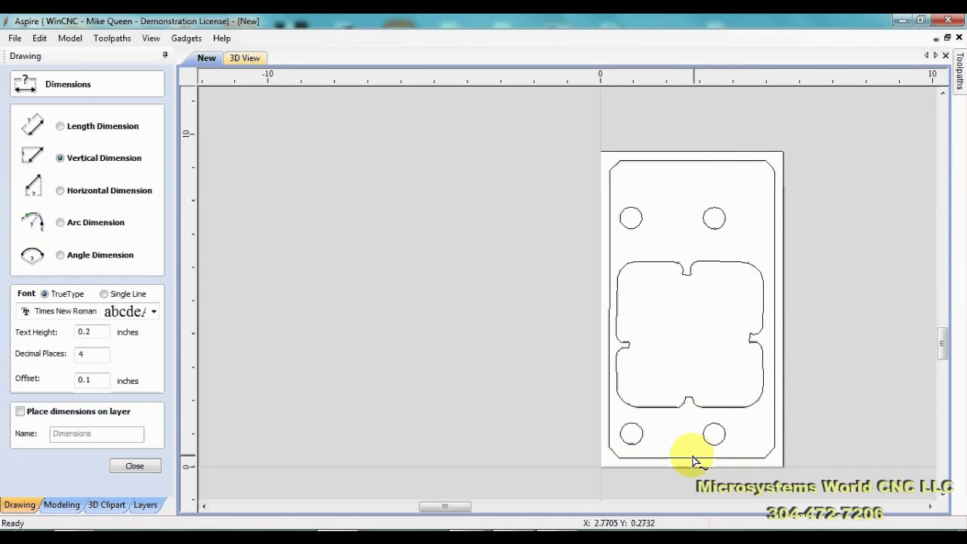
click(621, 463)
click(513, 421)
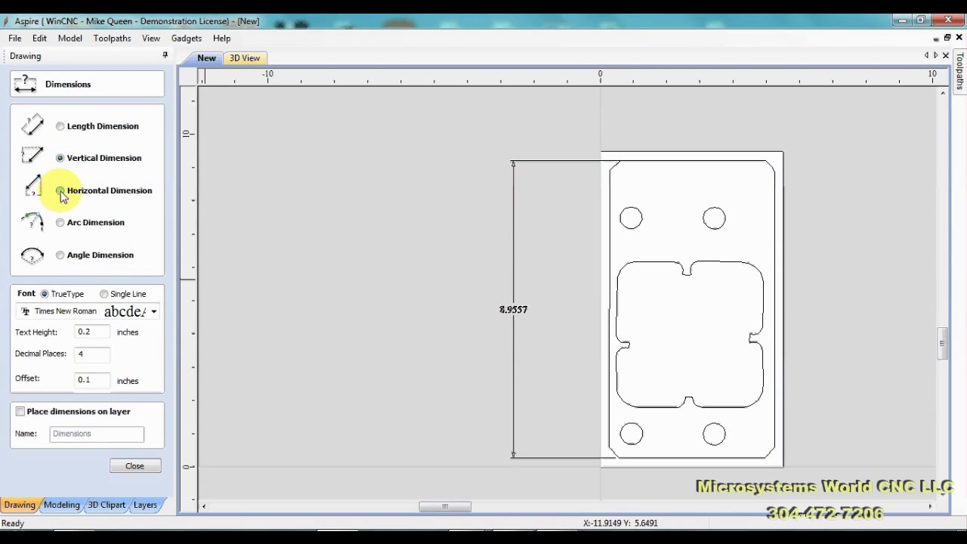
Add a horizontal dimension for the plate's overall width, placed below the plate, and finish dimensioning.
click(61, 191)
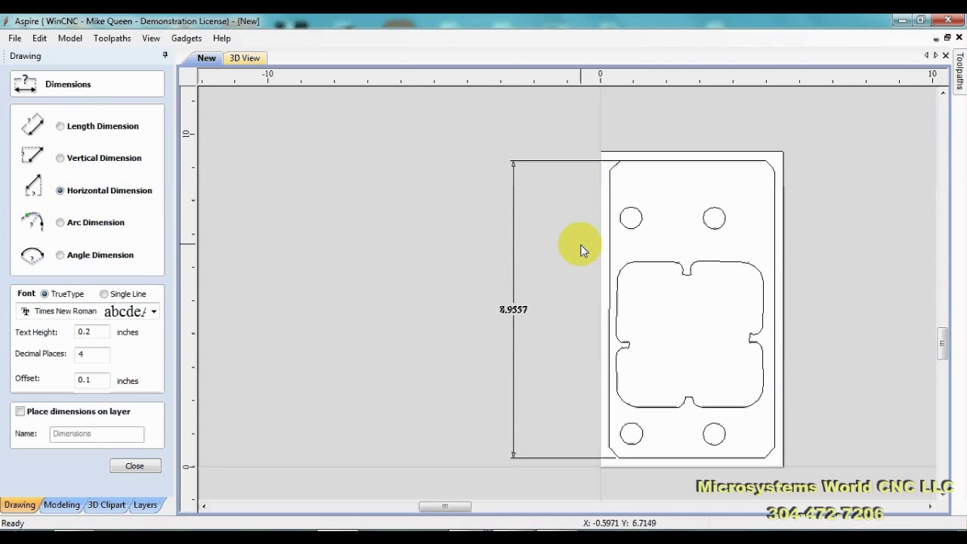
click(609, 448)
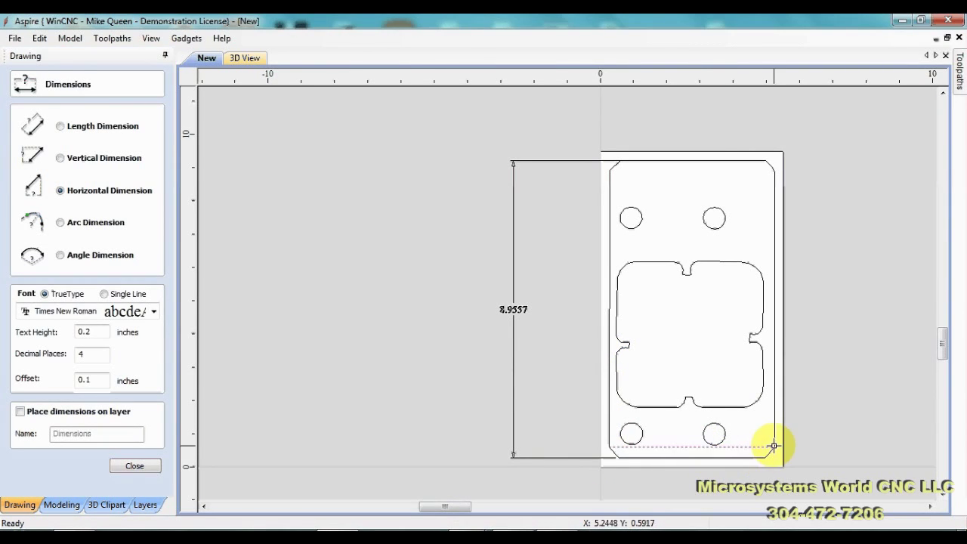
click(758, 485)
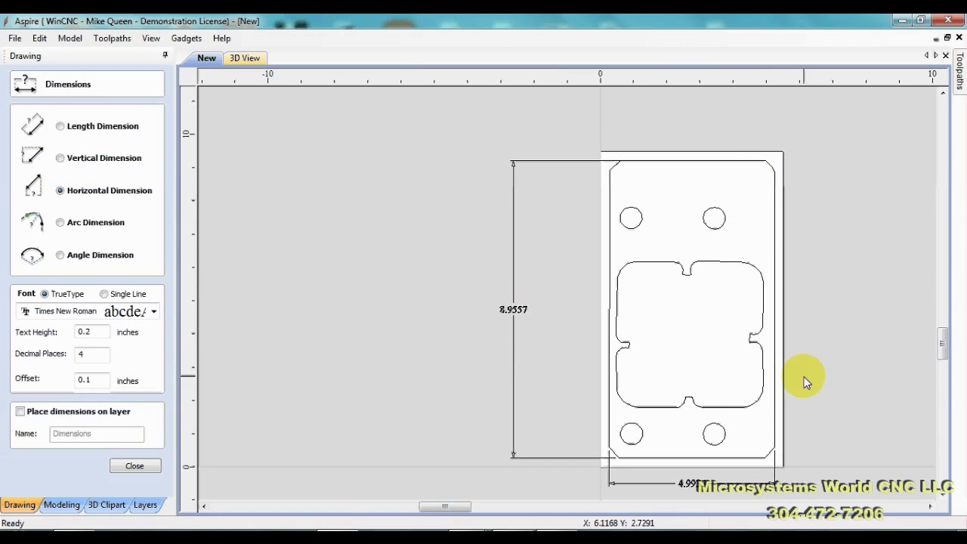
click(134, 467)
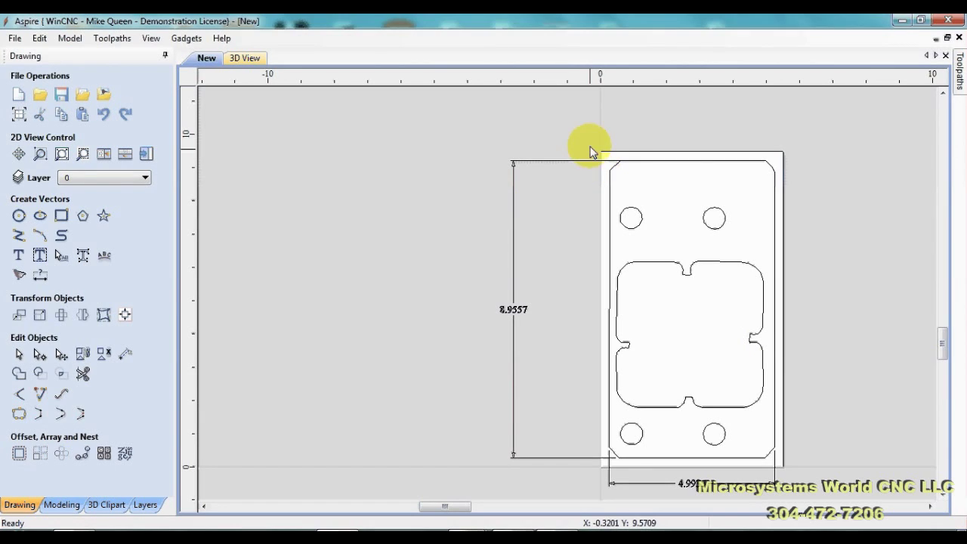
Select all the plate vectors and calculate a 2D profile toolpath outside them, 0.5 inches deep in 3 passes with the 0.25 inch end mill.
drag(590, 141, 782, 462)
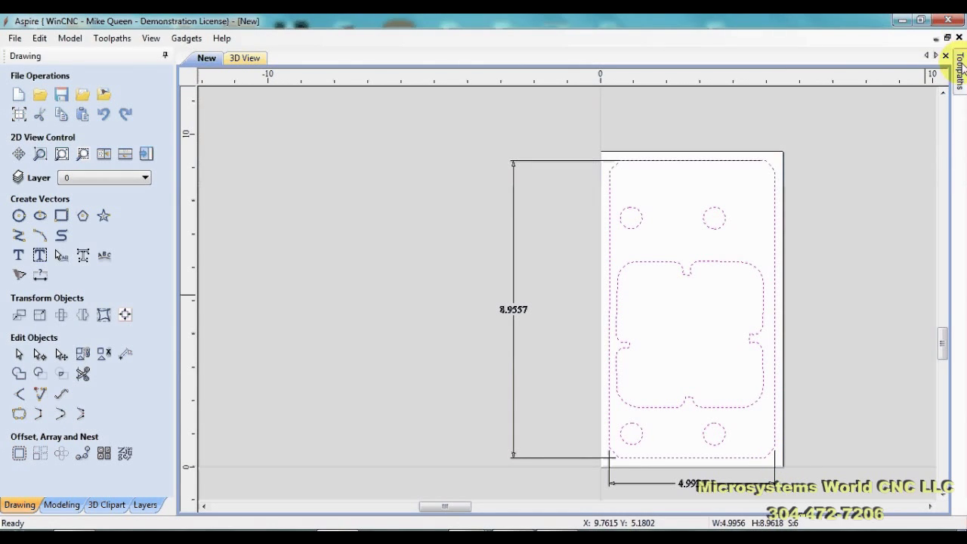
mouse_move(954, 66)
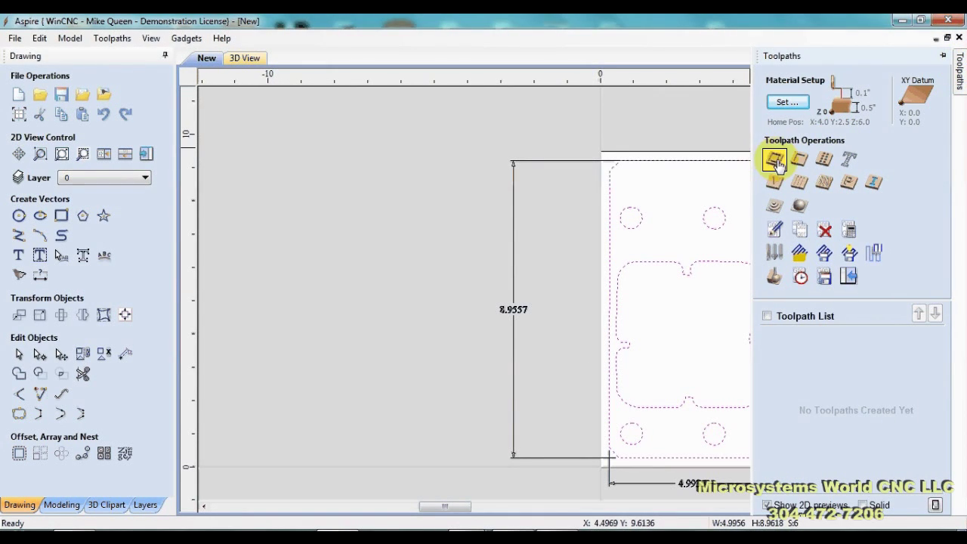
click(775, 163)
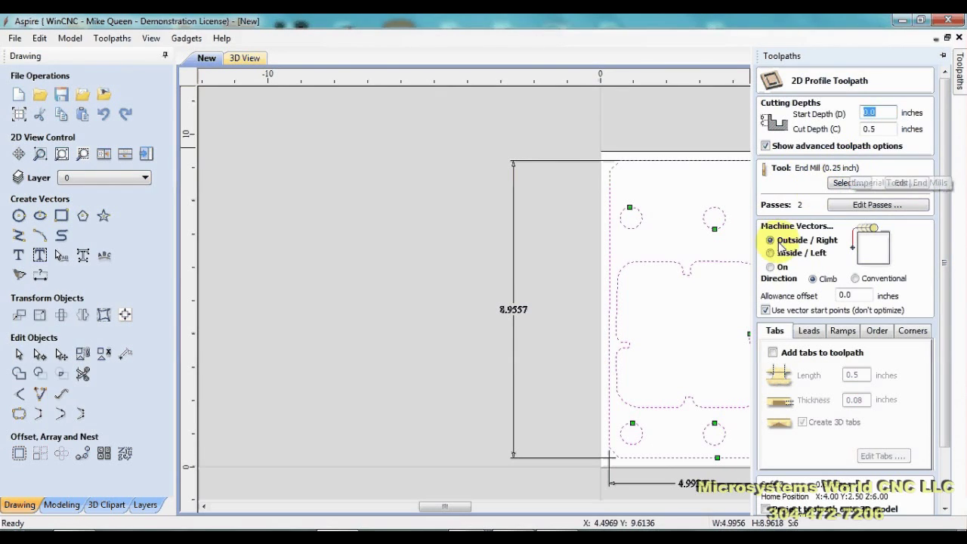
click(869, 204)
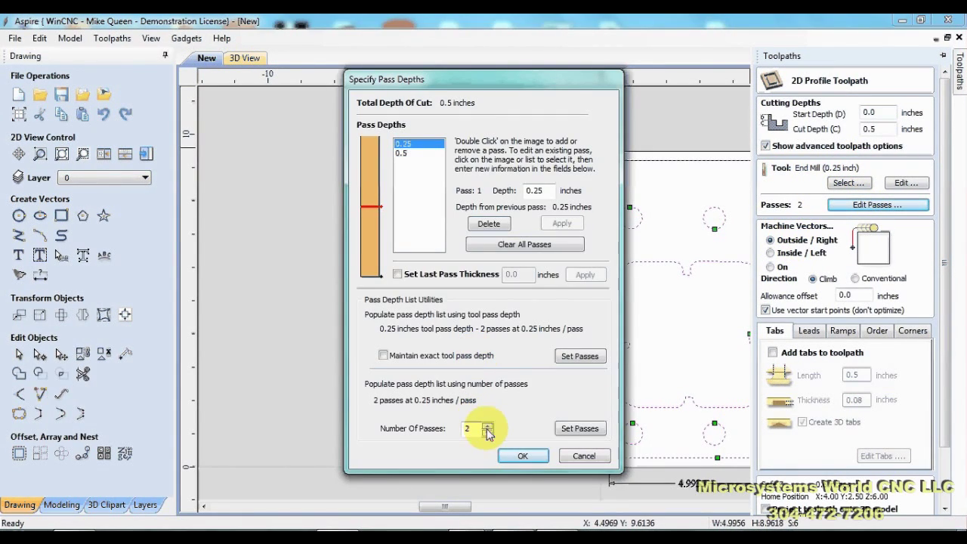
click(488, 425)
click(522, 456)
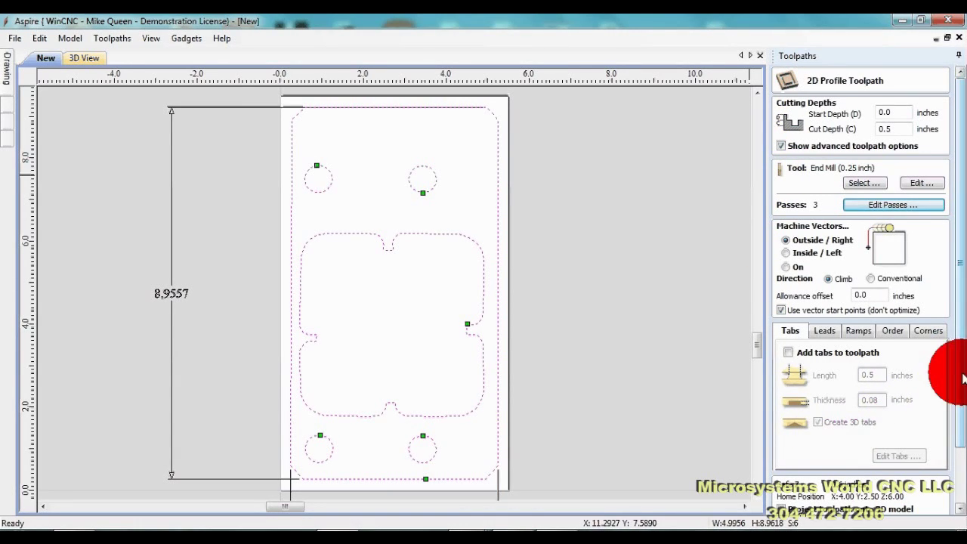
drag(964, 371, 965, 433)
click(797, 507)
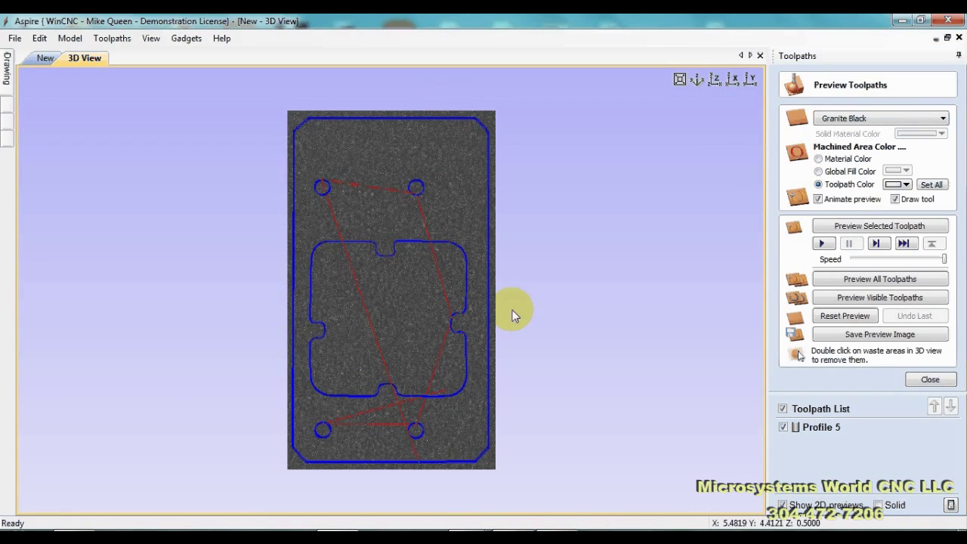
Run the cutting preview of all toolpaths on the Granite Black material.
click(853, 304)
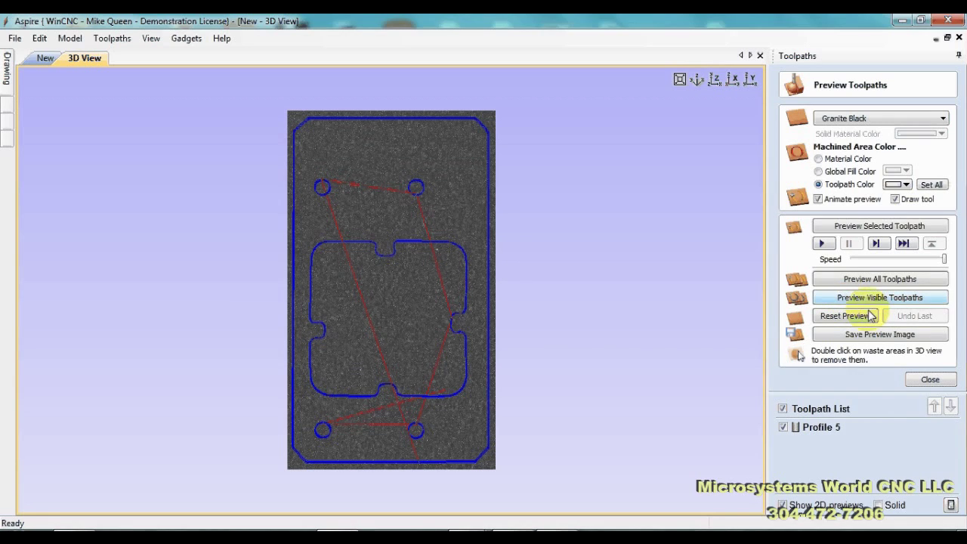
click(858, 280)
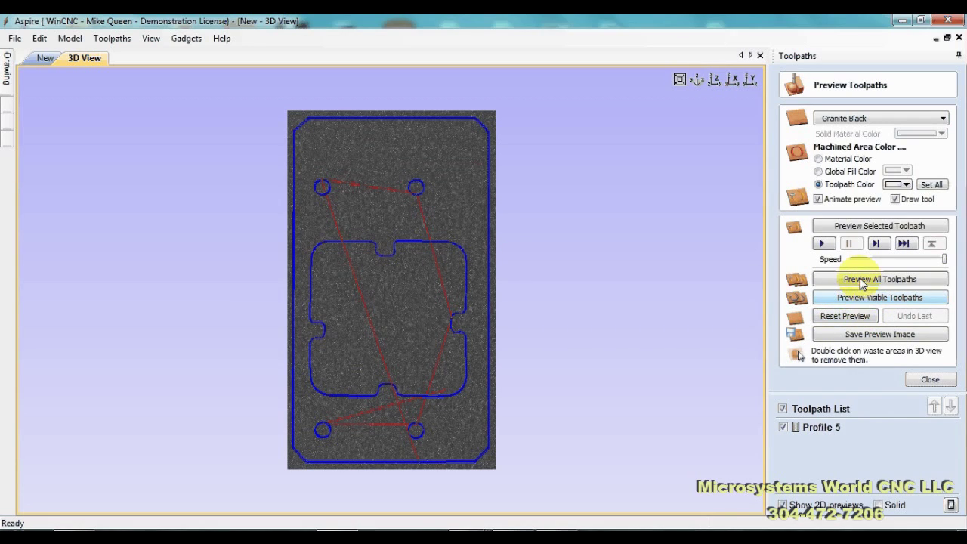
click(862, 281)
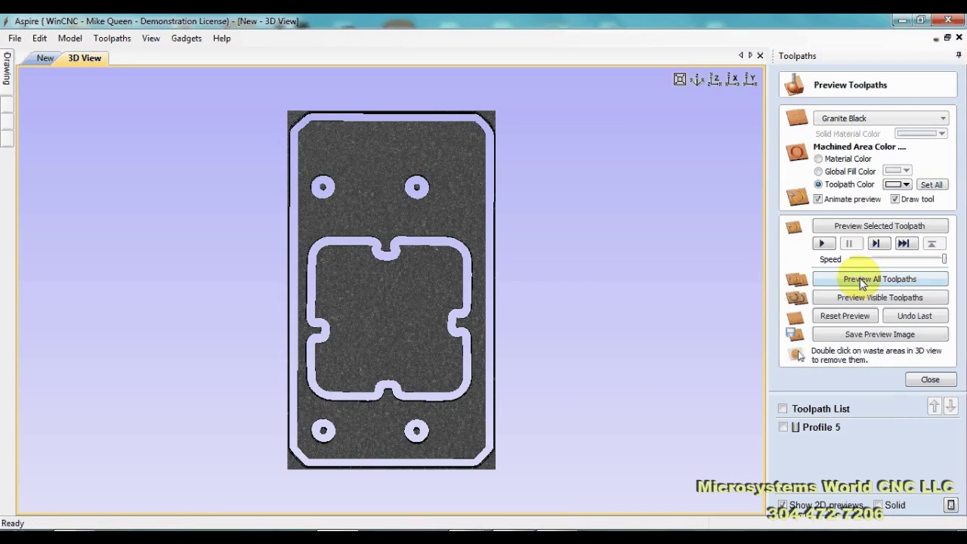
Remove the waste material around the plate, inside the four holes and inside the large central cutout from the 3D preview.
double_click(491, 461)
double_click(416, 431)
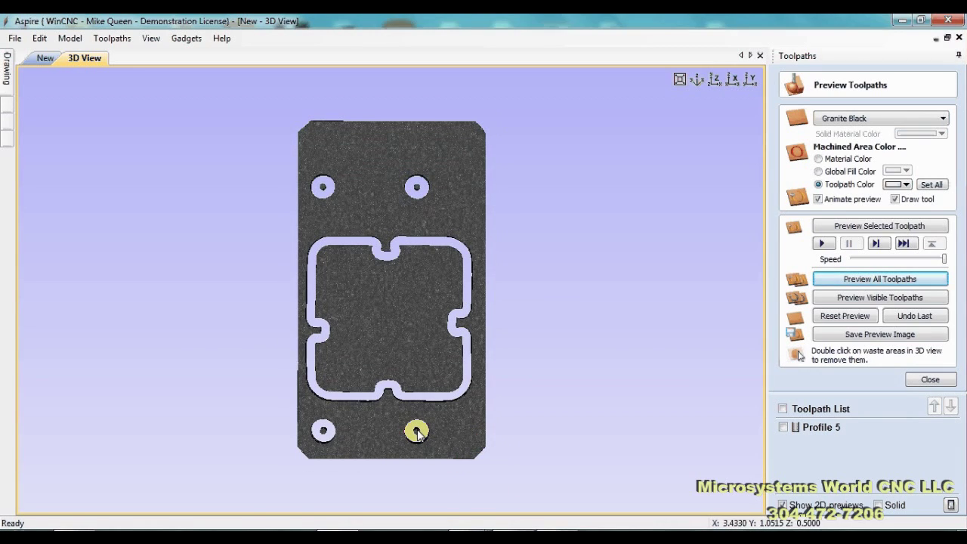
double_click(323, 431)
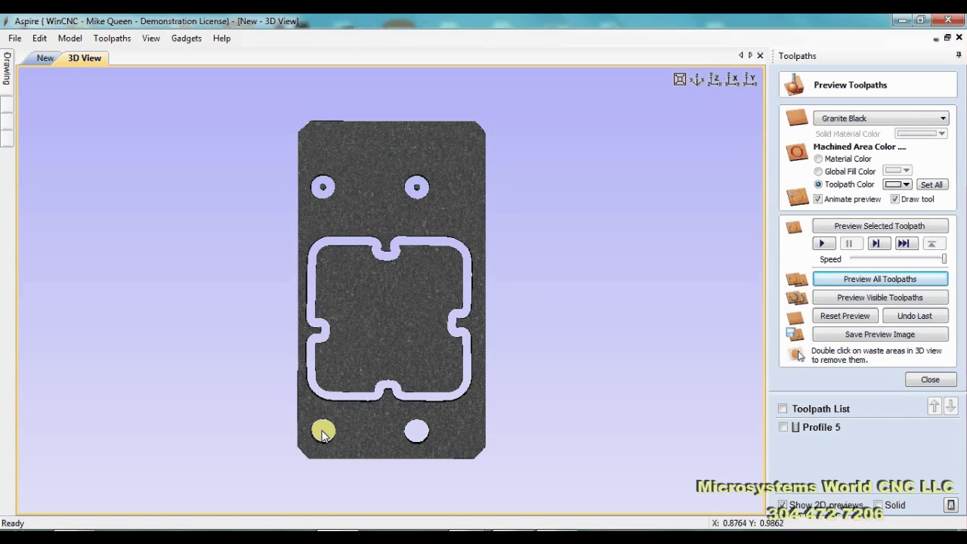
double_click(323, 431)
double_click(366, 361)
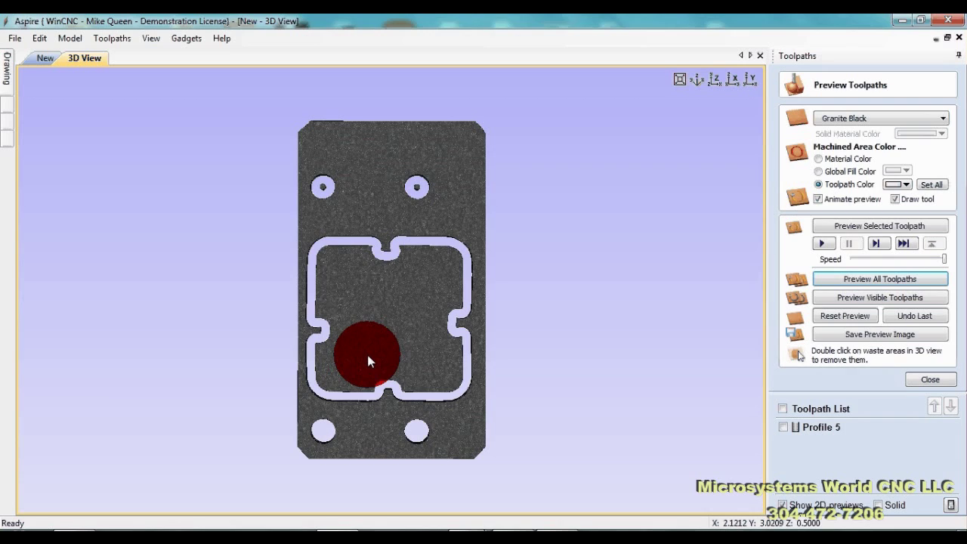
double_click(417, 189)
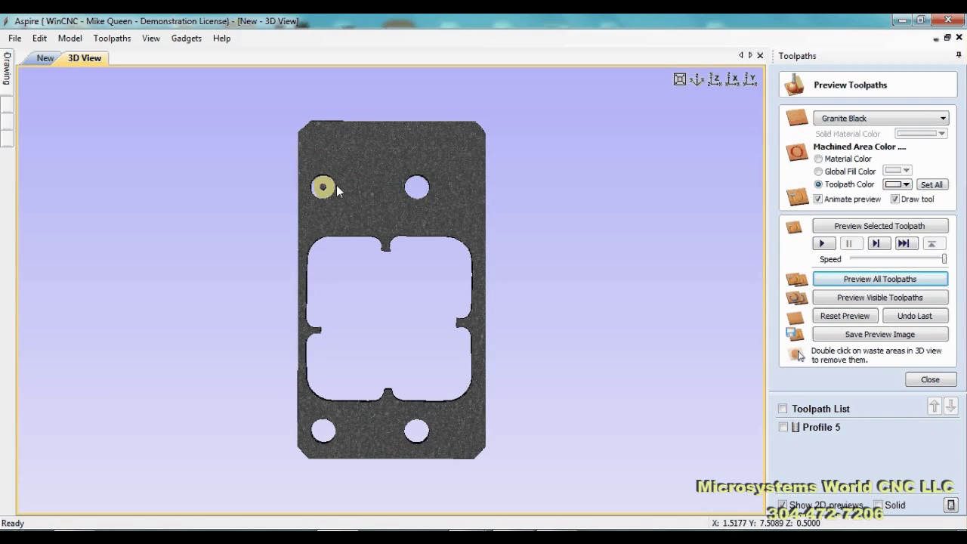
double_click(323, 188)
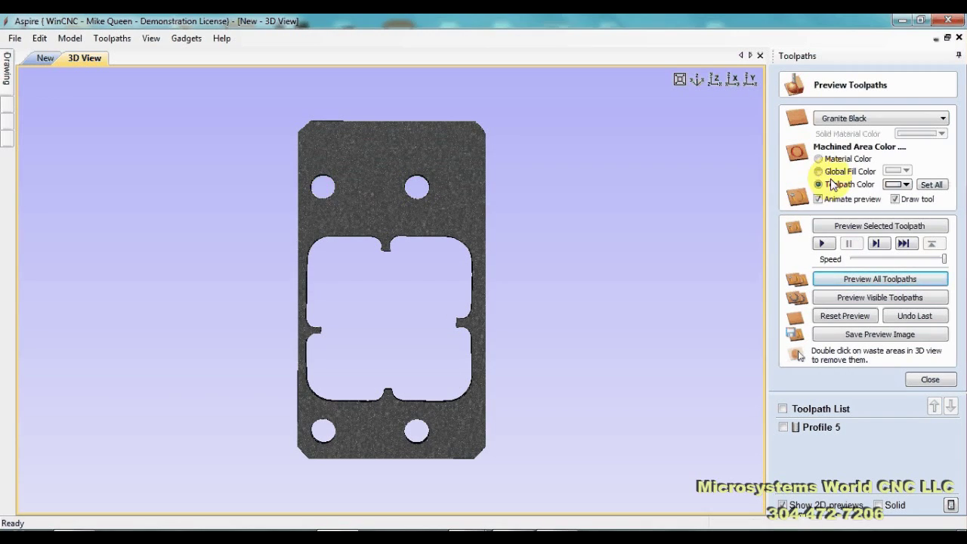
Inspect the previewed plate in the isometric view and from several lower front angles.
click(696, 80)
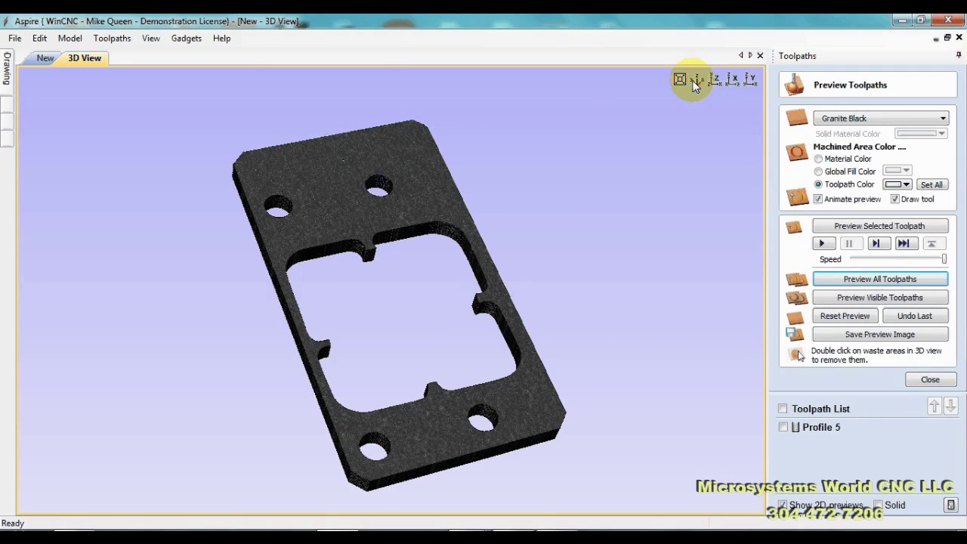
drag(491, 486, 432, 466)
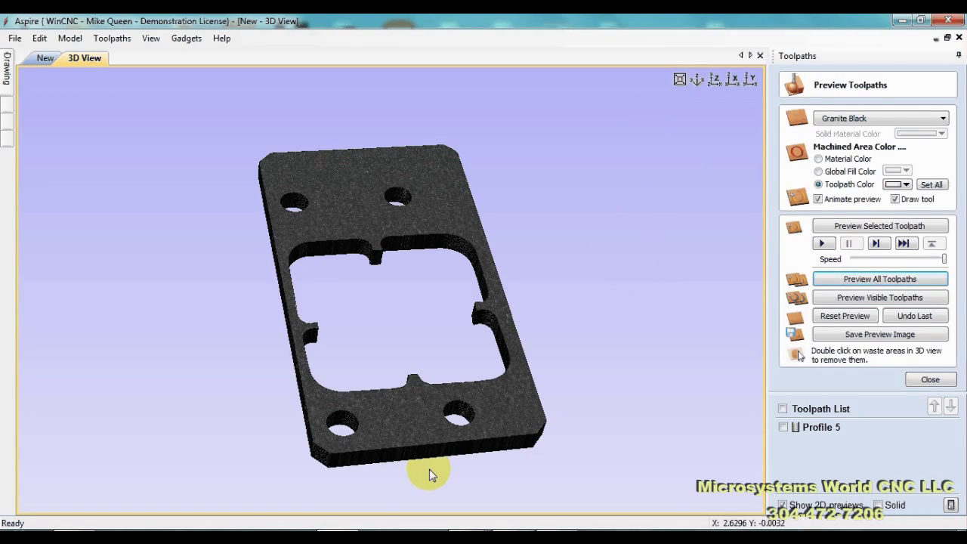
drag(429, 469, 380, 398)
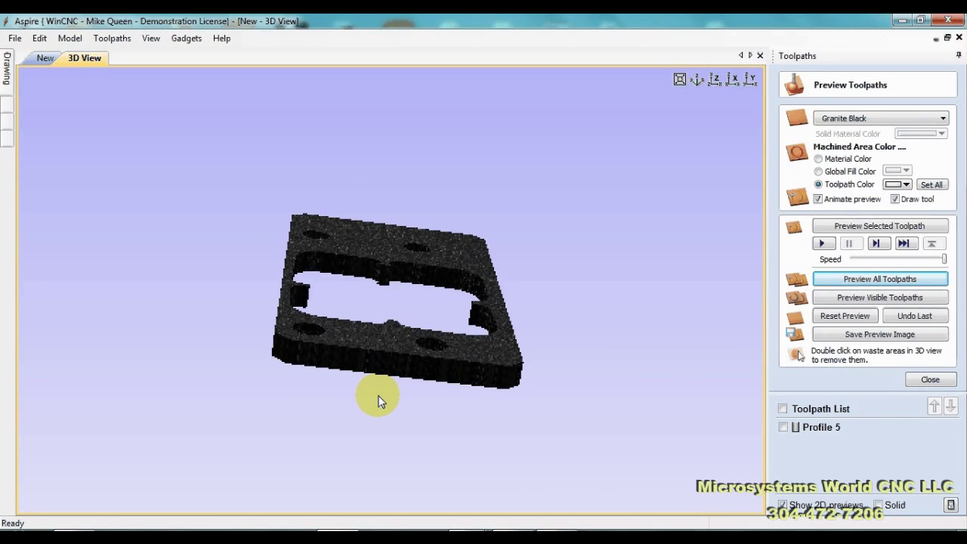
drag(568, 415, 329, 429)
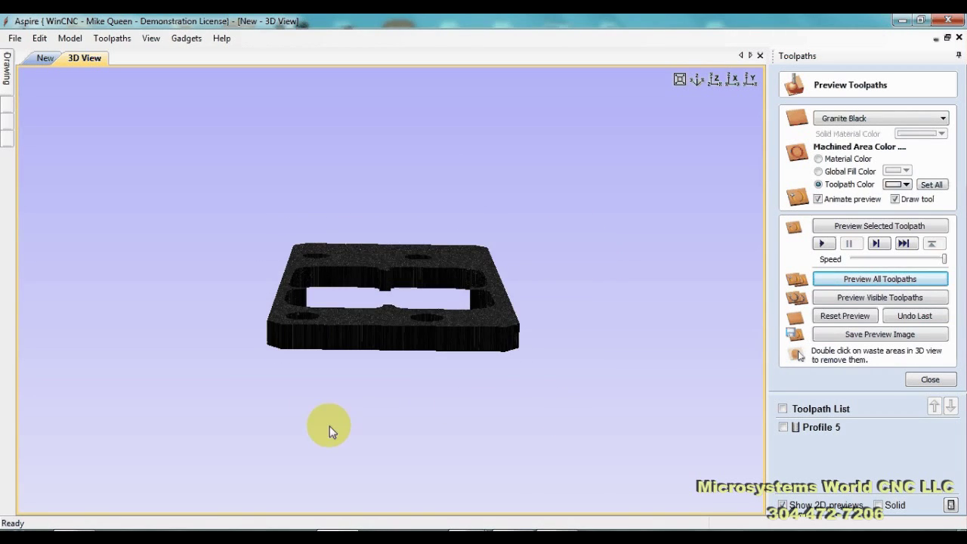
drag(271, 377, 280, 390)
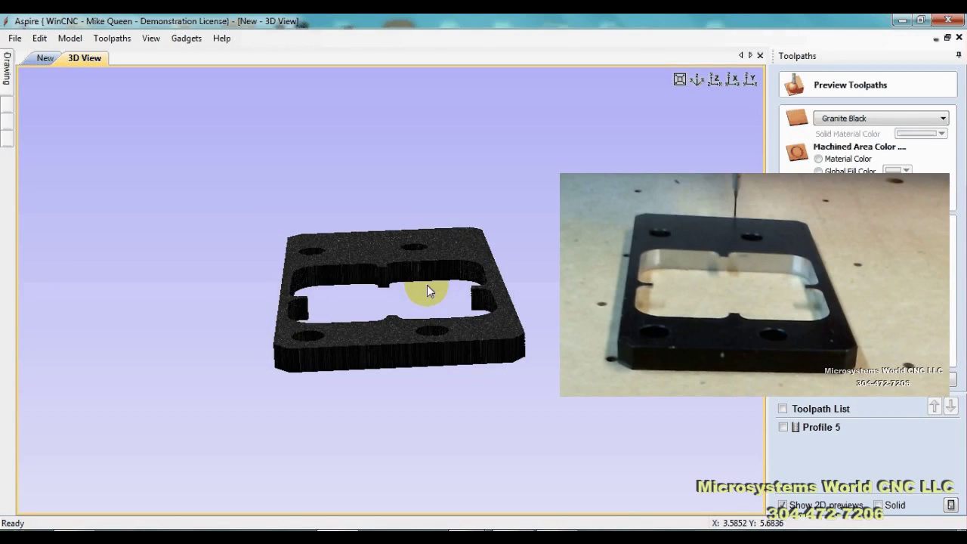
drag(392, 353, 386, 403)
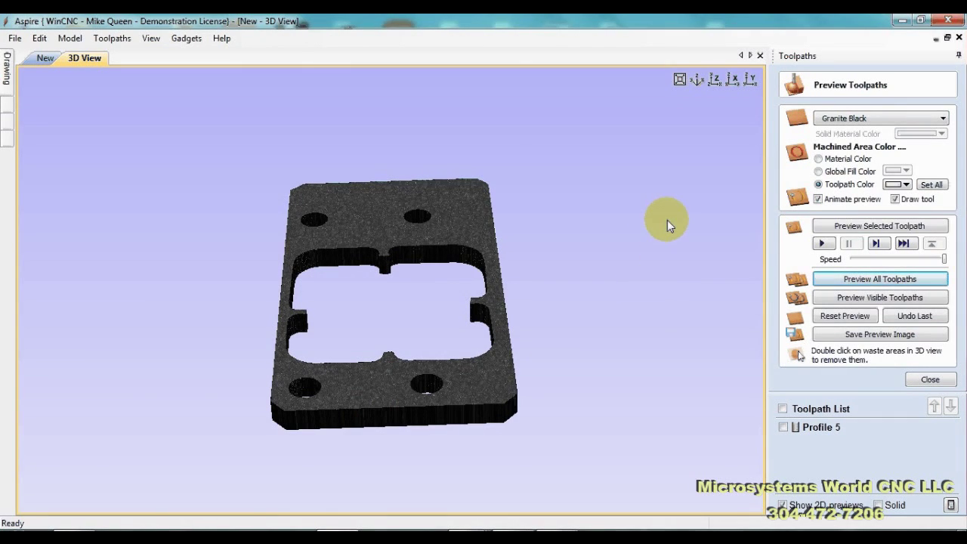